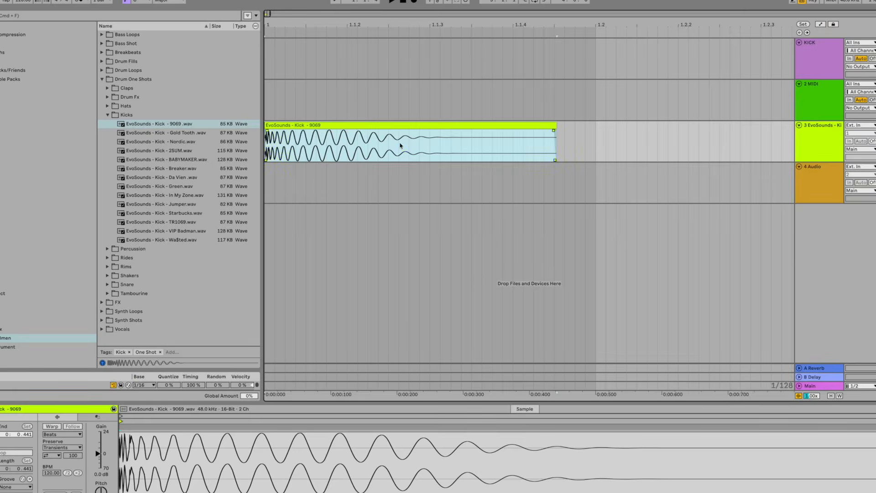
# Step: Shorten the 9069 kick clip on the third track by cutting its quiet tail and fade out its end
pyautogui.click(400, 145)
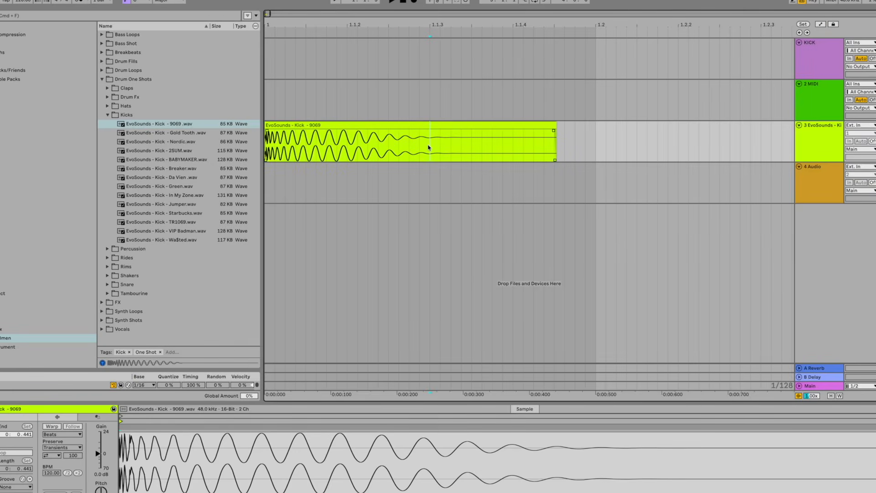
pyautogui.press('-')
pyautogui.moveTo(443, 132); pyautogui.dragTo(365, 133)
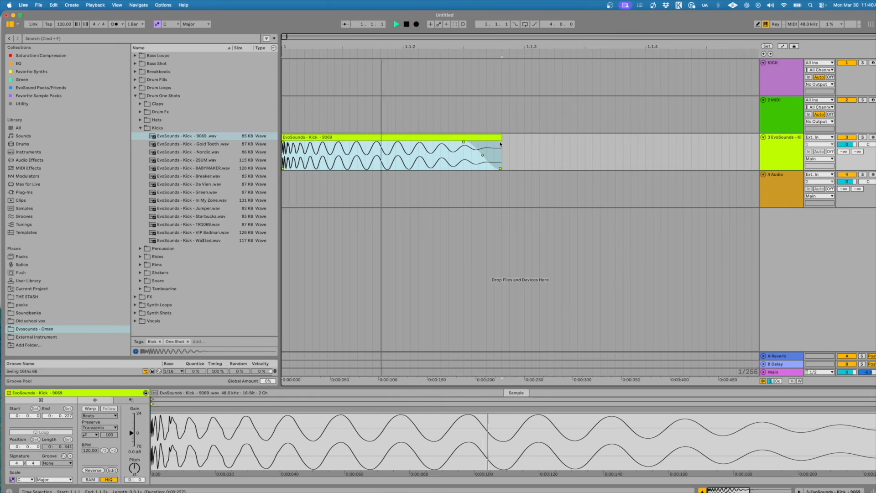
# Step: Set the project tempo to 134 BPM
pyautogui.click(63, 24)
pyautogui.write('1')
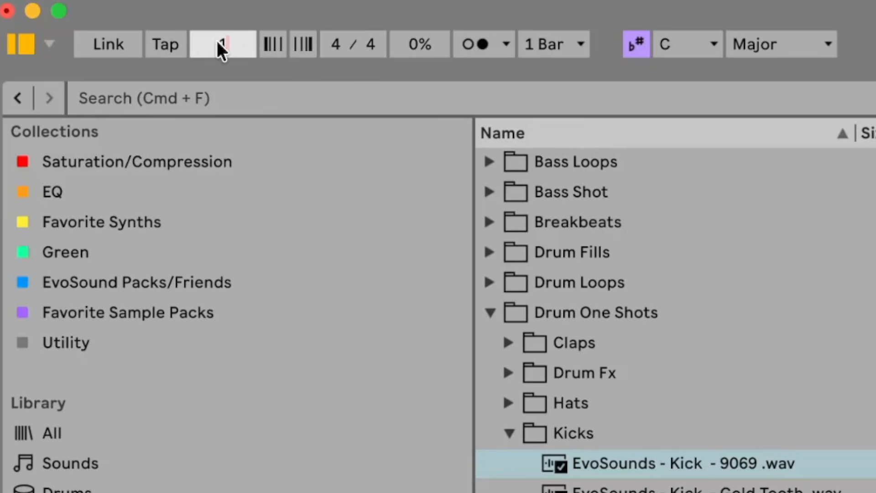
pyautogui.write('34')
pyautogui.press('Return')
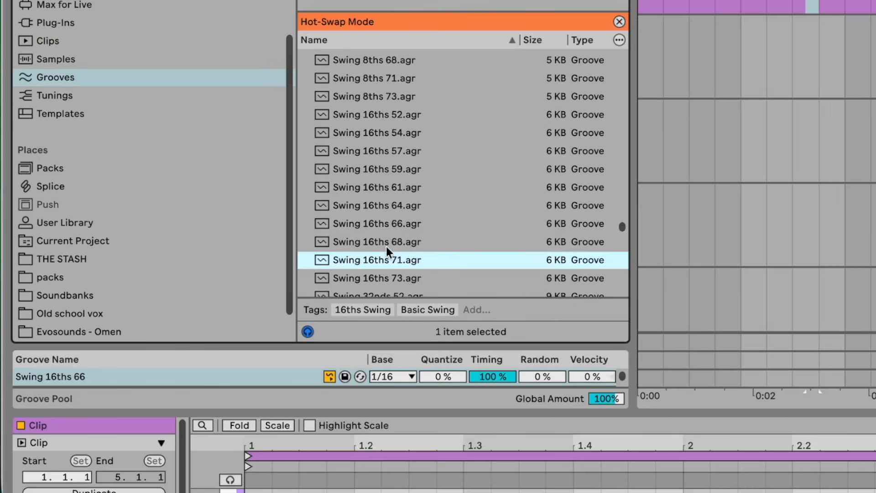
# Step: Enlarge the groove pool and audition alternative 16ths swing grooves around Swing 16ths 66 in hot-swap mode
pyautogui.moveTo(90, 414); pyautogui.dragTo(72, 361)
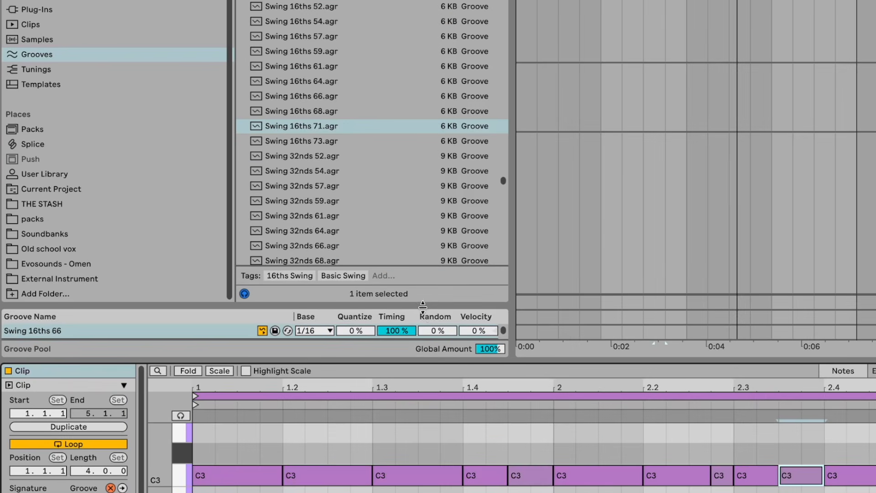
pyautogui.moveTo(423, 305); pyautogui.dragTo(429, 171)
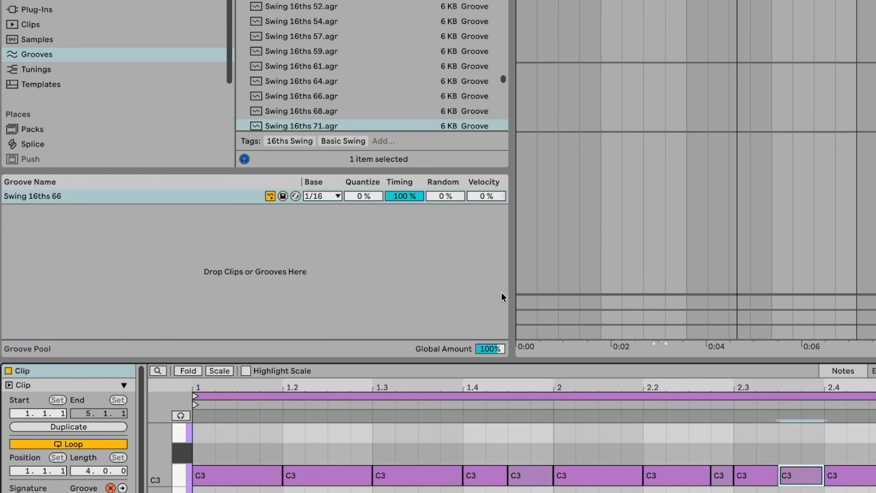
pyautogui.click(491, 349)
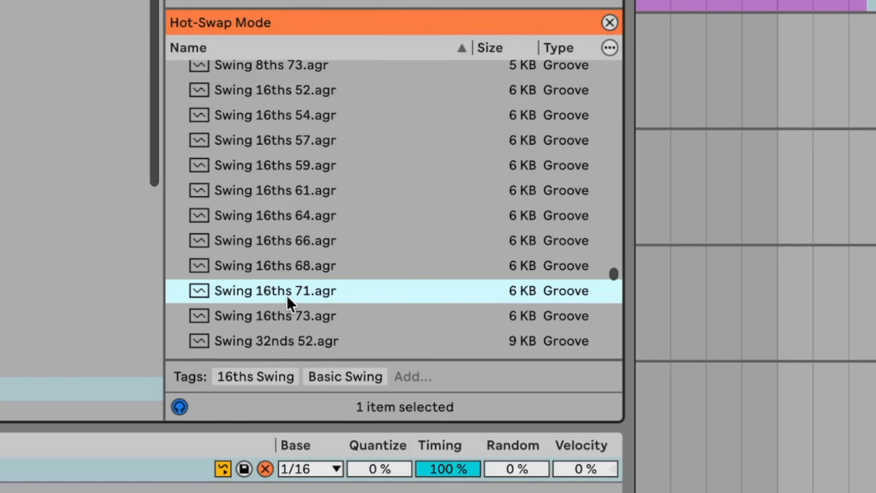
pyautogui.scroll(1, 288, 298)
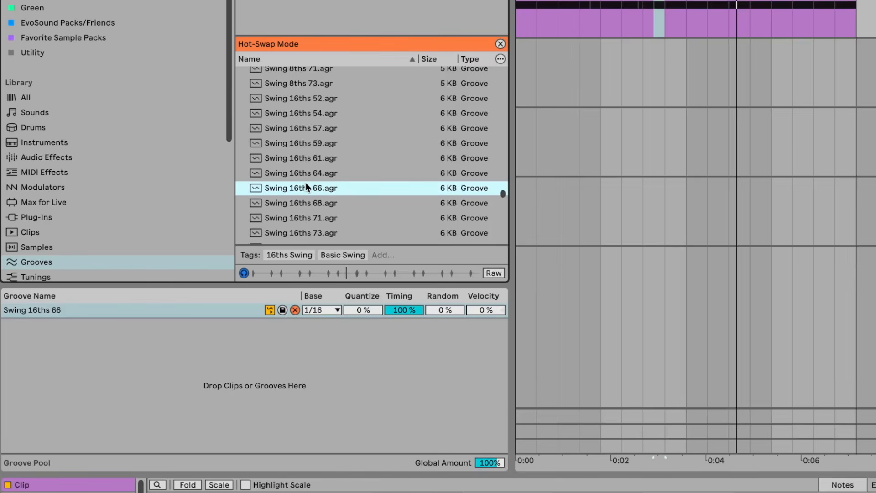
pyautogui.click(313, 177)
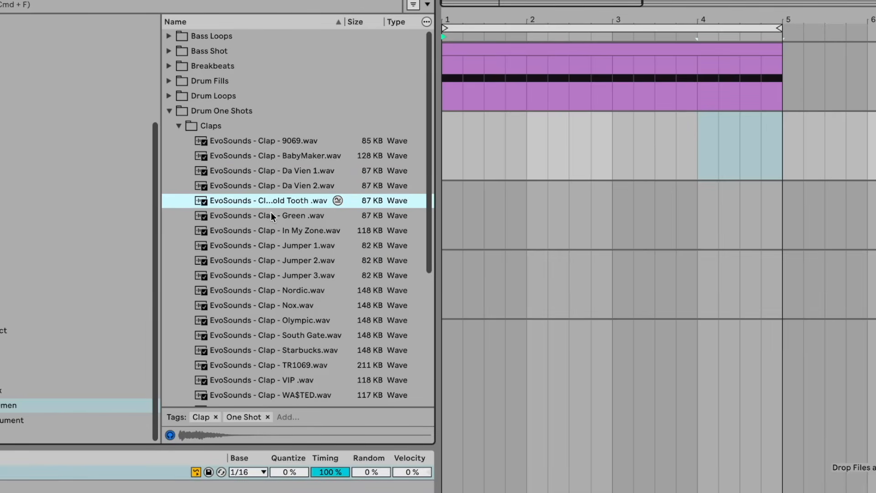
# Step: Audition the EvoSounds Green clap sample and duplicate the clap clip on the second track
pyautogui.click(270, 212)
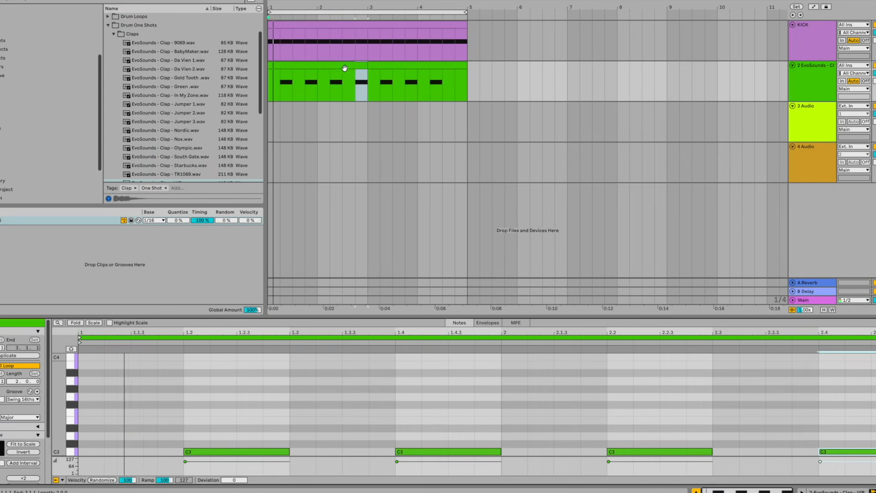
pyautogui.click(343, 67)
pyautogui.press('super+d')
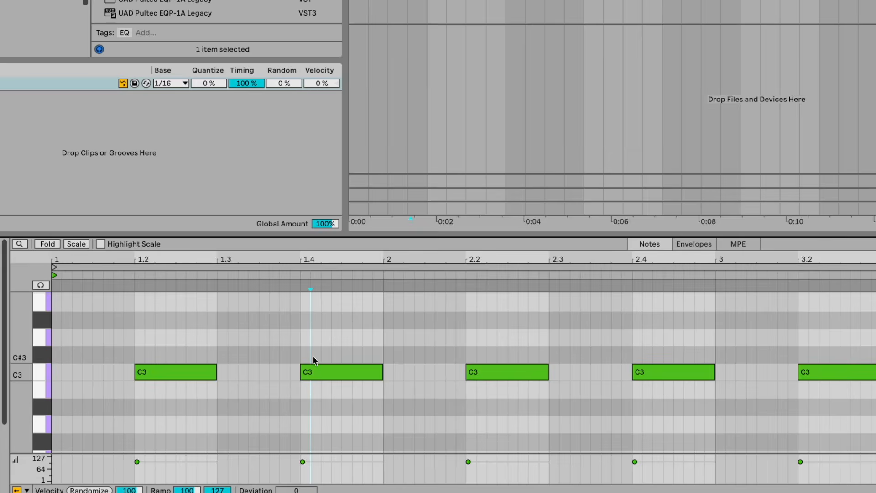
# Step: Transpose all the clap notes up two semitones to D3, and try them four semitones lower
pyautogui.hotkey('ctrl', 'a')
pyautogui.press('Up')
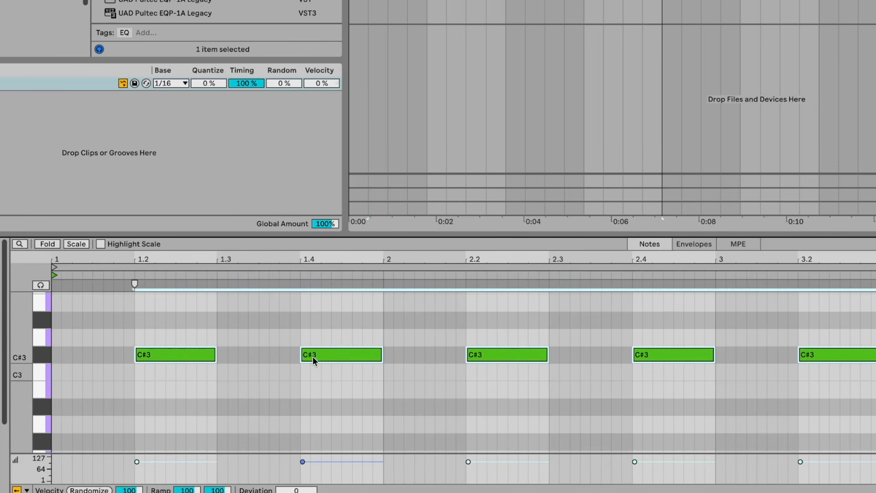
pyautogui.press('Up')
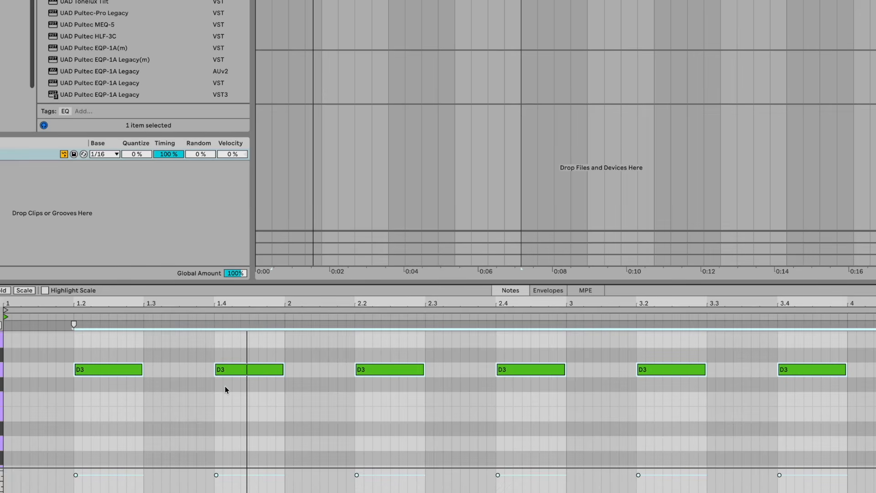
pyautogui.press('Down')
pyautogui.press('Down')
pyautogui.press('Down')
pyautogui.press('Down')
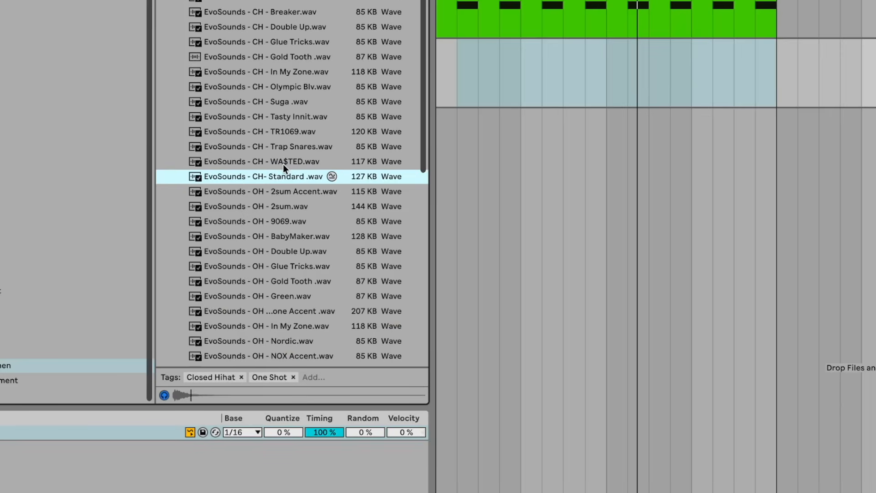
# Step: Audition the open hi-hat one-shots from OH - 2sum Accent to OH - BabyMaker
pyautogui.press('Down')
pyautogui.press('Down')
pyautogui.press('Down')
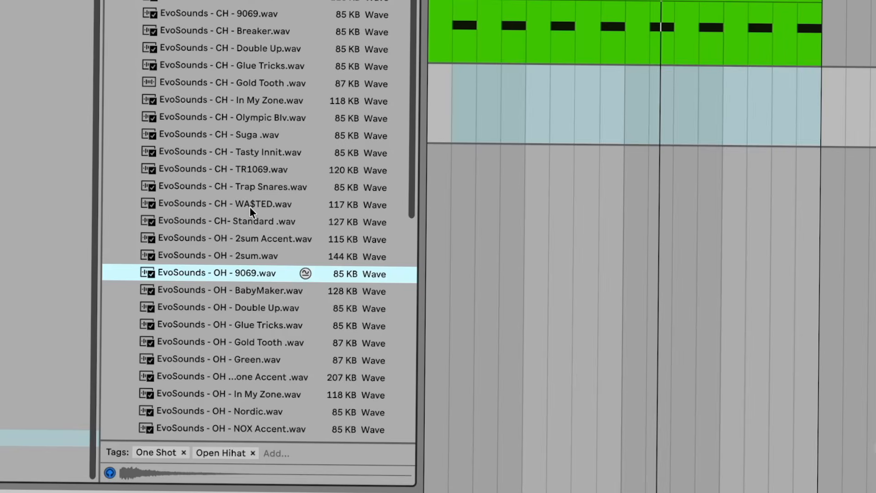
pyautogui.press('Down')
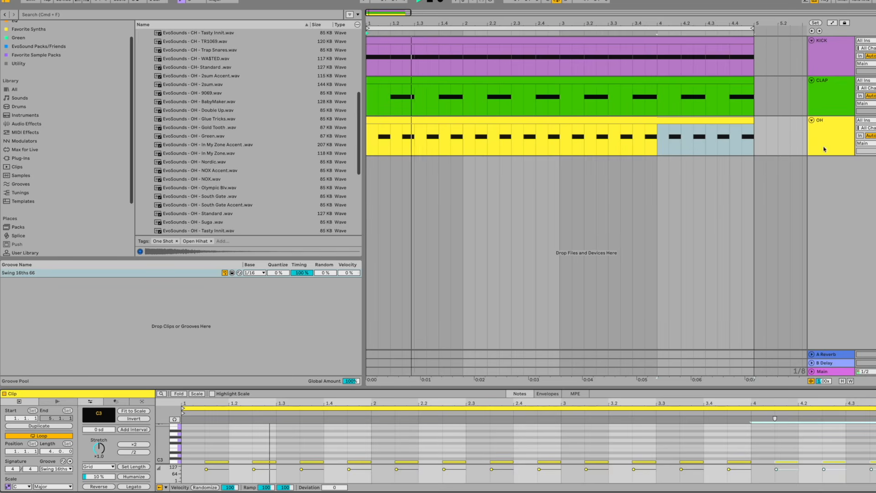
# Step: Select the OH track and lower the velocity of the first open hi-hat note in its clip slightly
pyautogui.click(832, 144)
pyautogui.doubleClick(832, 145)
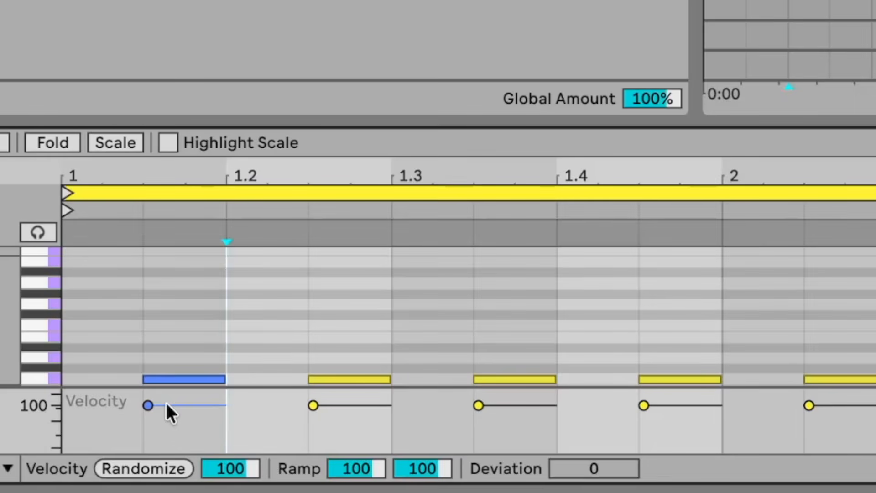
pyautogui.moveTo(167, 405); pyautogui.dragTo(167, 415)
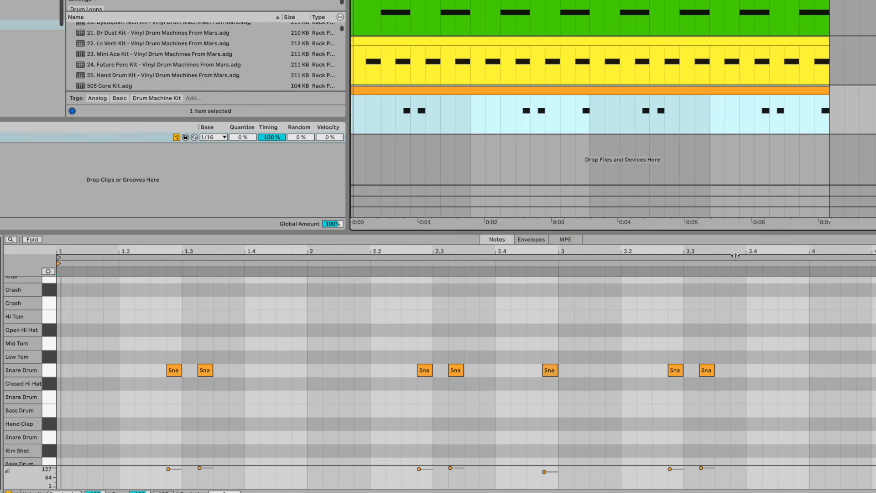
# Step: Select all the snare drum notes in the clip and raise their velocity to 127
pyautogui.click(186, 388)
pyautogui.press('super+a')
pyautogui.moveTo(169, 468); pyautogui.dragTo(169, 456)
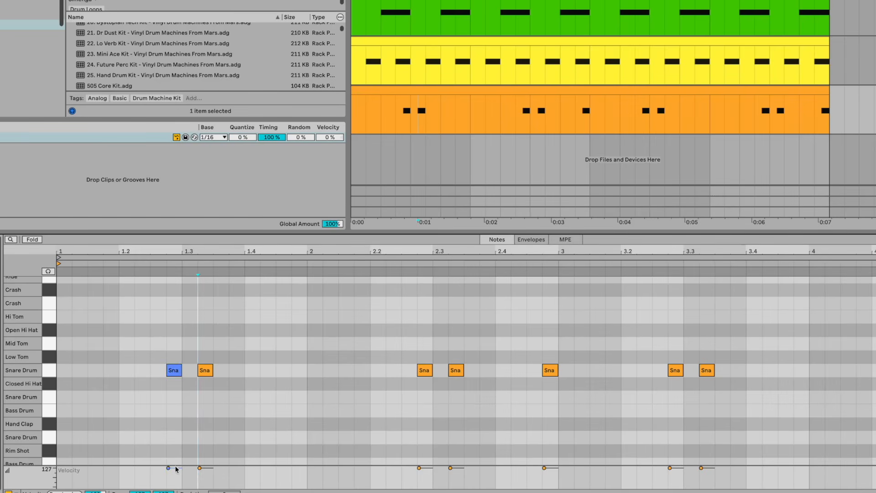
# Step: Try an extra snare note a sixteenth before beat 1.4, and select the velocity marker of the roll note just after 4.4
pyautogui.doubleClick(229, 373)
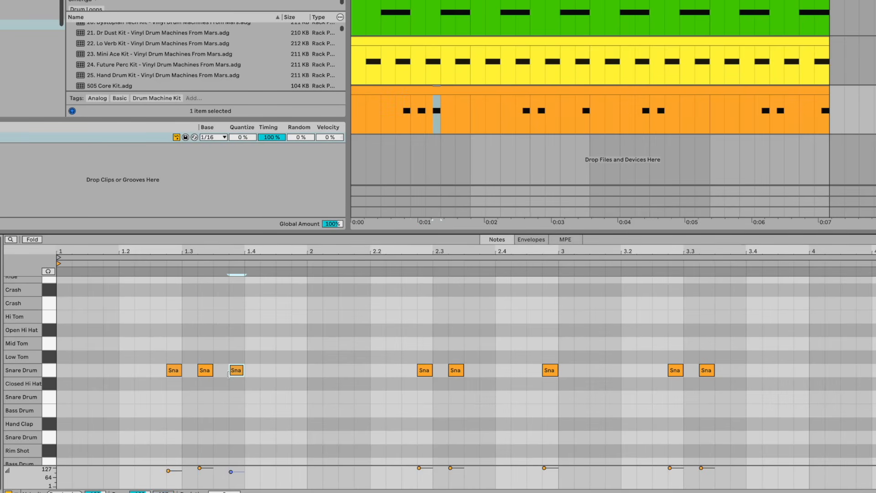
pyautogui.doubleClick(231, 373)
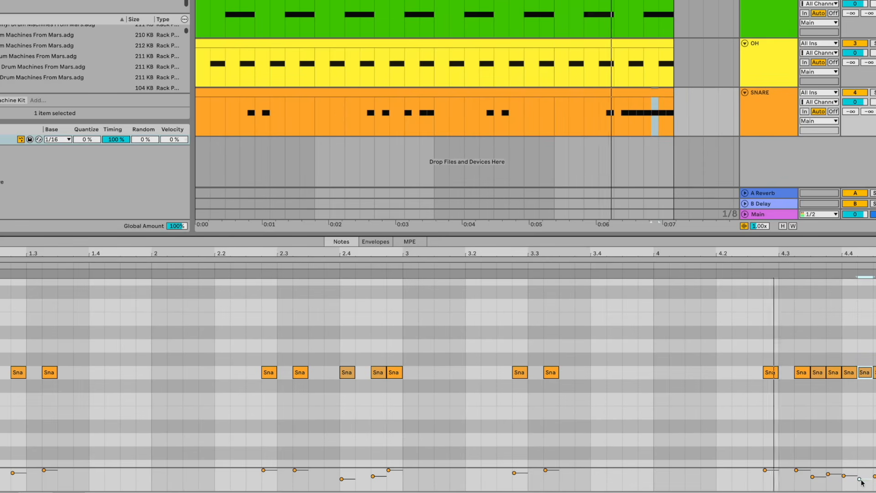
pyautogui.click(860, 480)
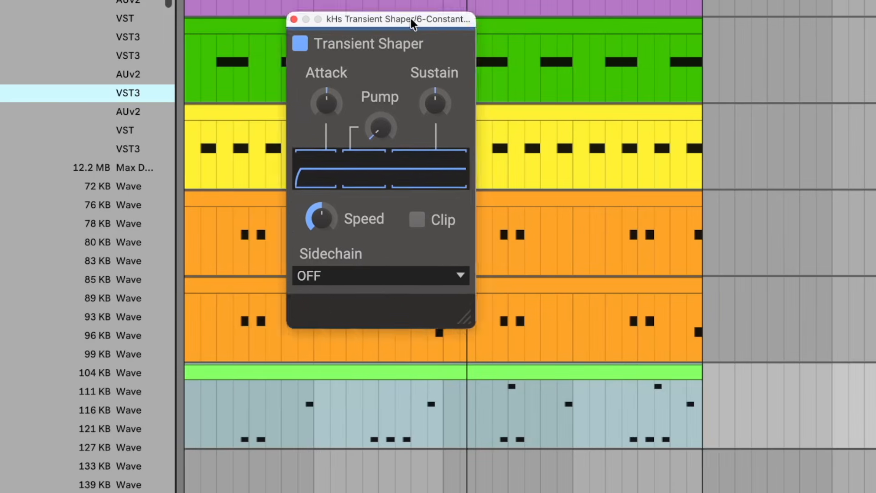
# Step: In the Transient Shaper on the Constant studio breakbeats track, reduce Sustain strongly and raise Attack slightly
pyautogui.moveTo(465, 19); pyautogui.dragTo(434, 68)
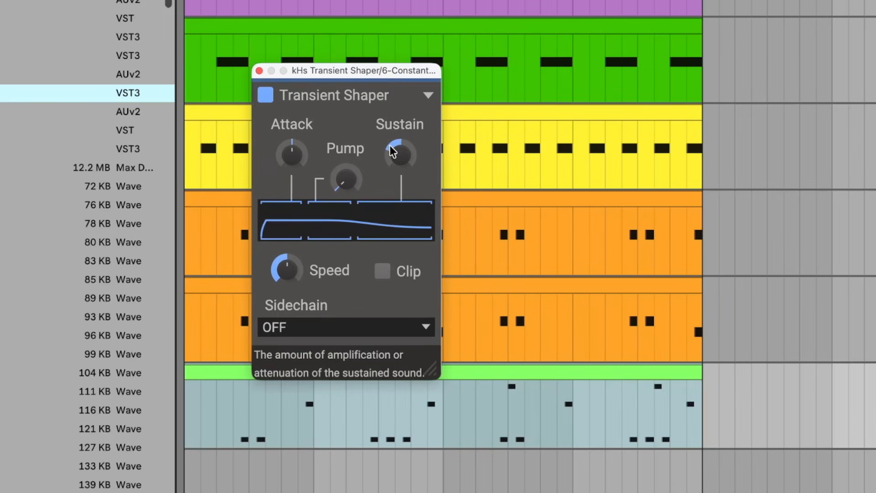
pyautogui.moveTo(393, 150); pyautogui.dragTo(392, 161)
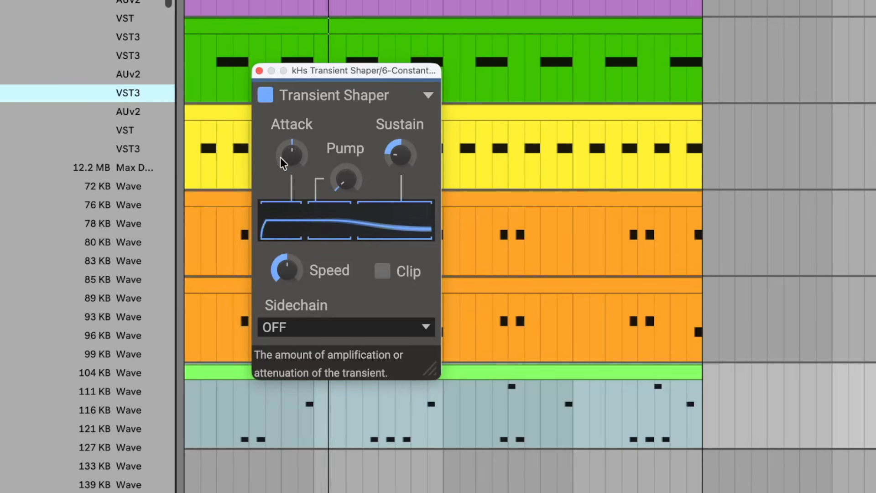
pyautogui.moveTo(281, 158); pyautogui.dragTo(281, 155)
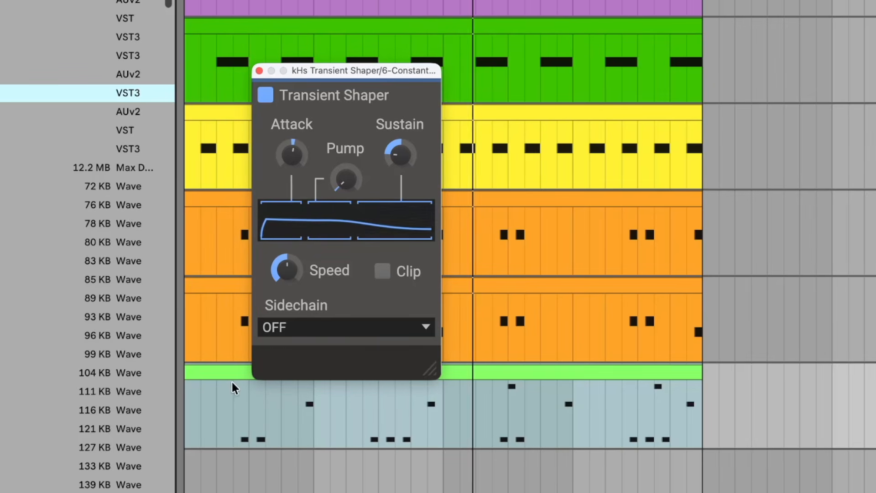
# Step: Raise the frequency of EQ Eight's band 1 on the Constant studio breakbeats track to 454 Hz
pyautogui.scroll(10, 50, 172)
pyautogui.scroll(-3, 51, 172)
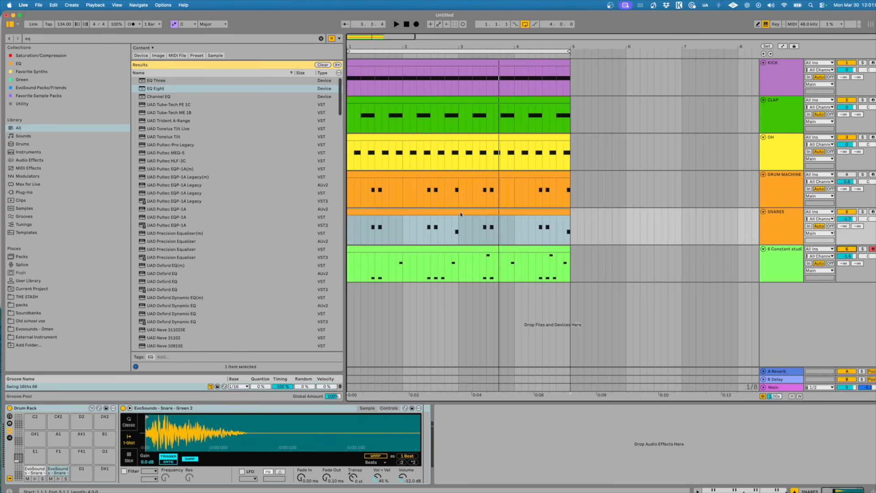
pyautogui.click(456, 232)
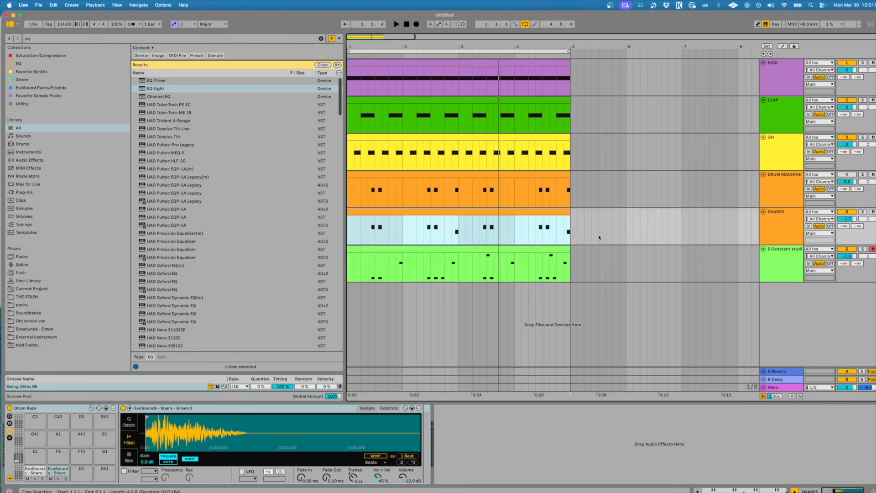
pyautogui.click(789, 258)
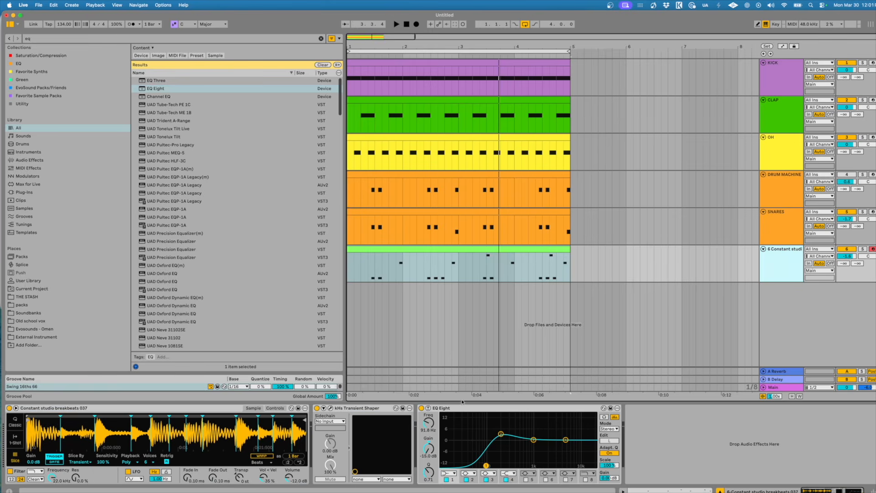
pyautogui.moveTo(483, 462); pyautogui.dragTo(518, 464)
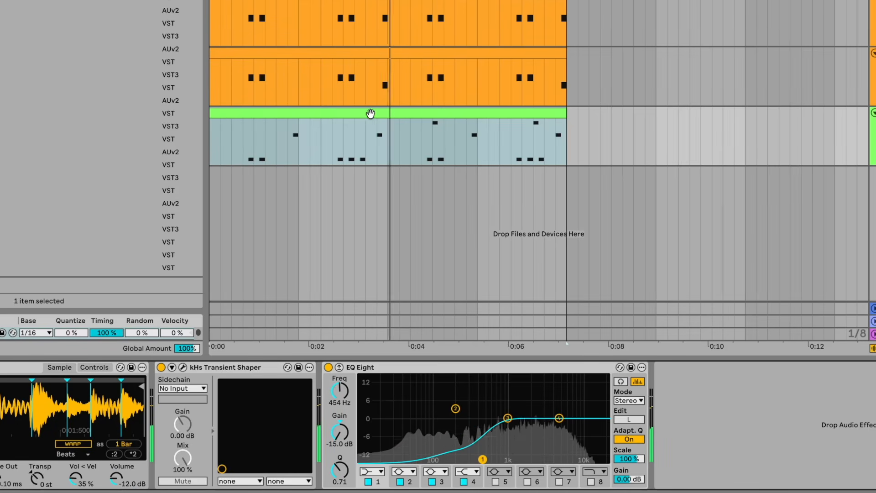
pyautogui.click(374, 56)
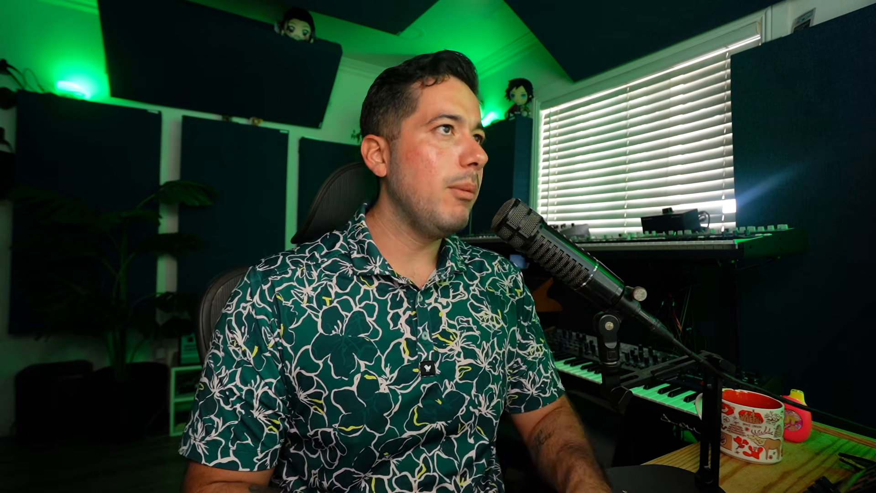
# Step: Audition the VIP TAMBOURINE 1 and VIP TAMBOURINE 2 samples
pyautogui.click(210, 136)
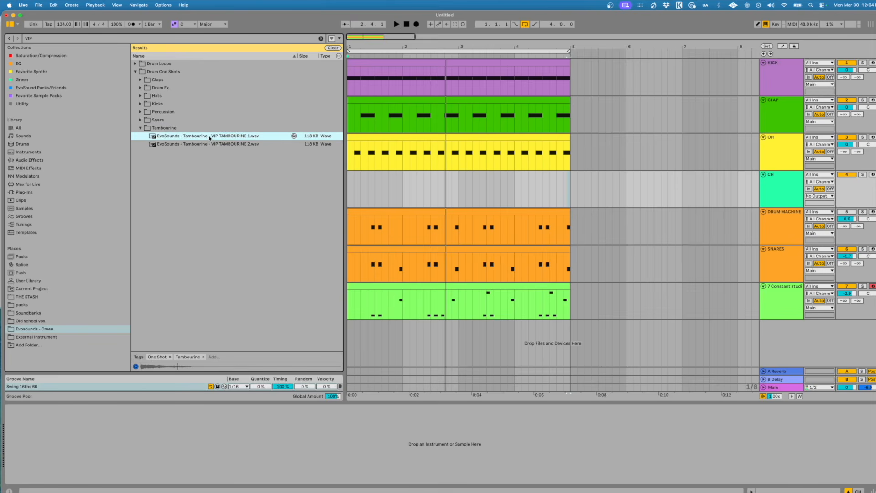
pyautogui.click(211, 145)
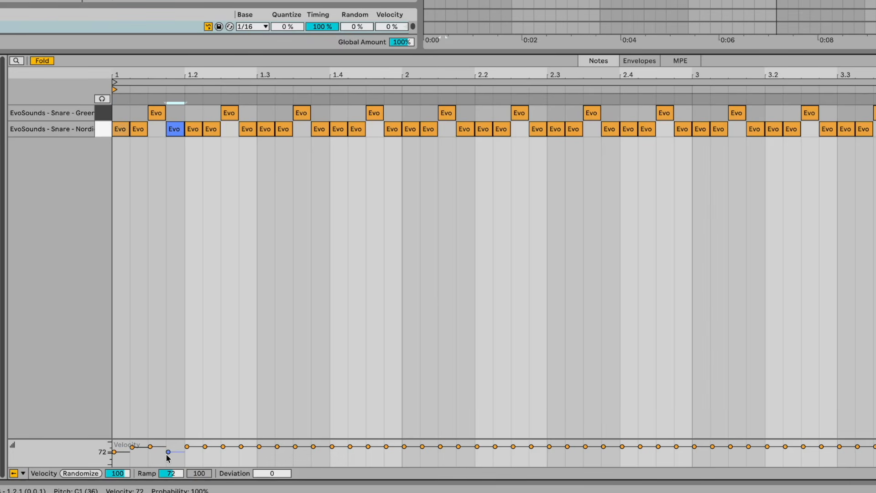
# Step: Adjust the velocities of the tambourine notes in the first beat, and select the first sample pad in its Drum Rack
pyautogui.moveTo(151, 447); pyautogui.dragTo(132, 455)
pyautogui.moveTo(114, 451); pyautogui.dragTo(114, 451)
pyautogui.moveTo(184, 186); pyautogui.dragTo(133, 121)
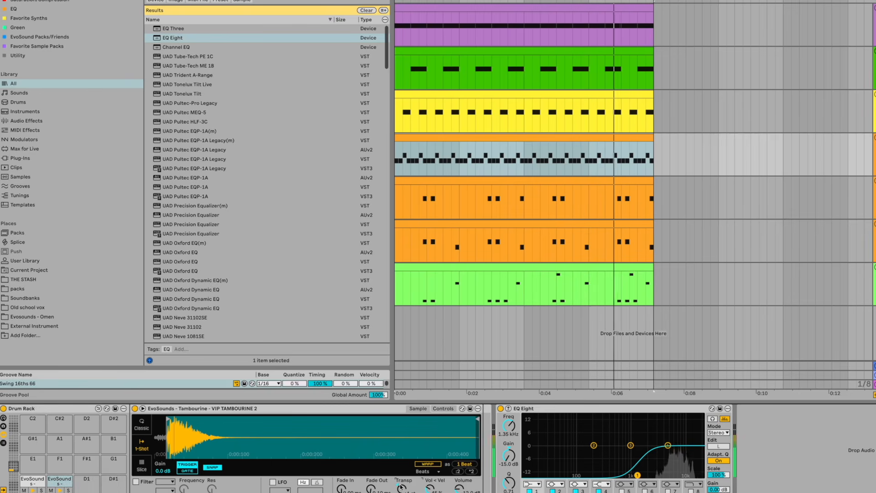
pyautogui.click(45, 482)
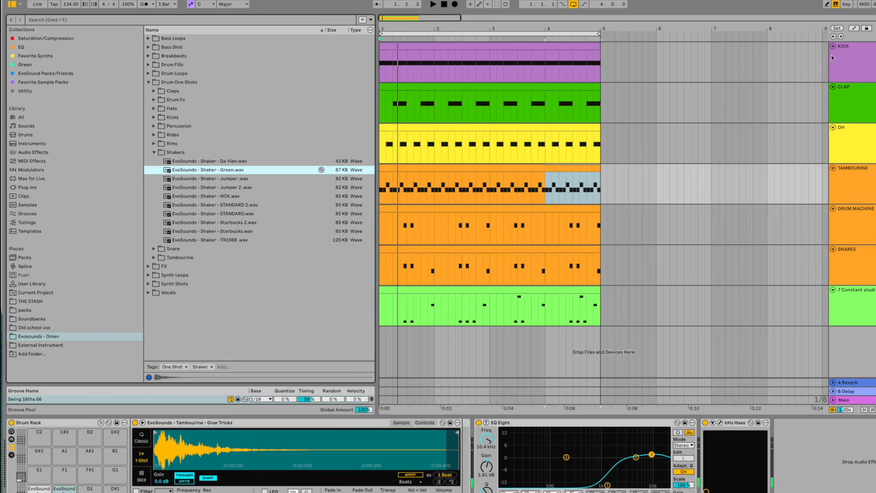
# Step: Duplicate the KICK track together with its clip
pyautogui.click(832, 57)
pyautogui.press('super+d')
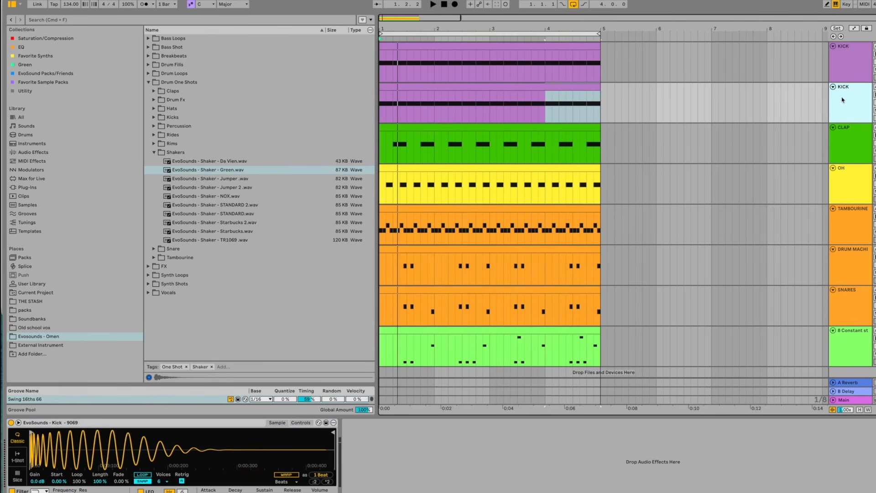
# Step: Audition the shaker one-shots and load EvoSounds - Shaker - Da Vien.wav into the SHAKER track's Simpler in place of the kick sample
pyautogui.click(244, 179)
pyautogui.click(231, 161)
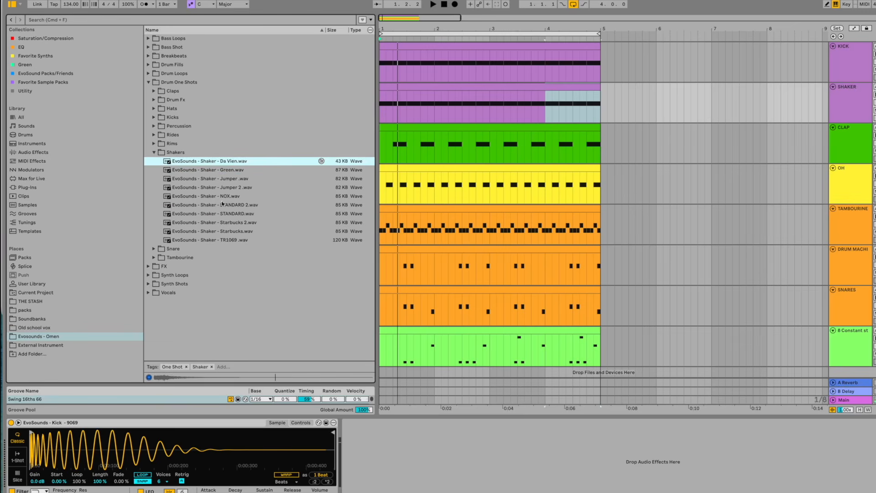
pyautogui.click(222, 205)
pyautogui.moveTo(224, 161); pyautogui.dragTo(134, 456)
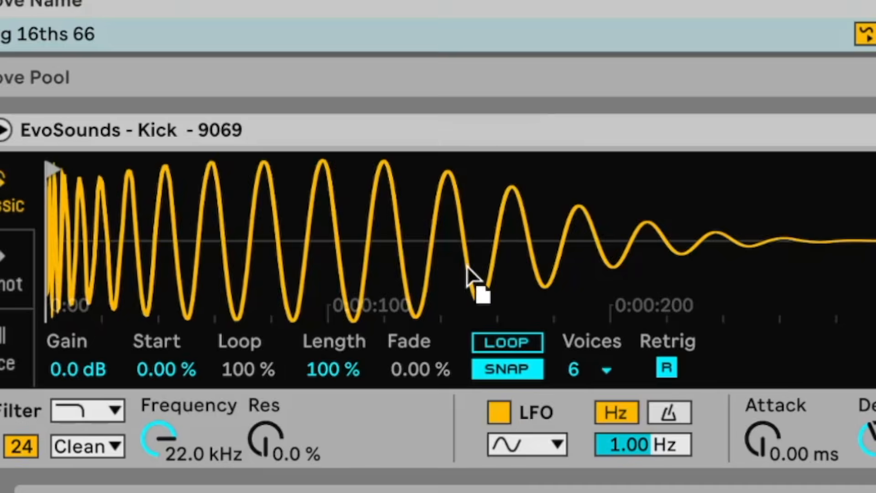
pyautogui.moveTo(468, 266); pyautogui.dragTo(468, 269)
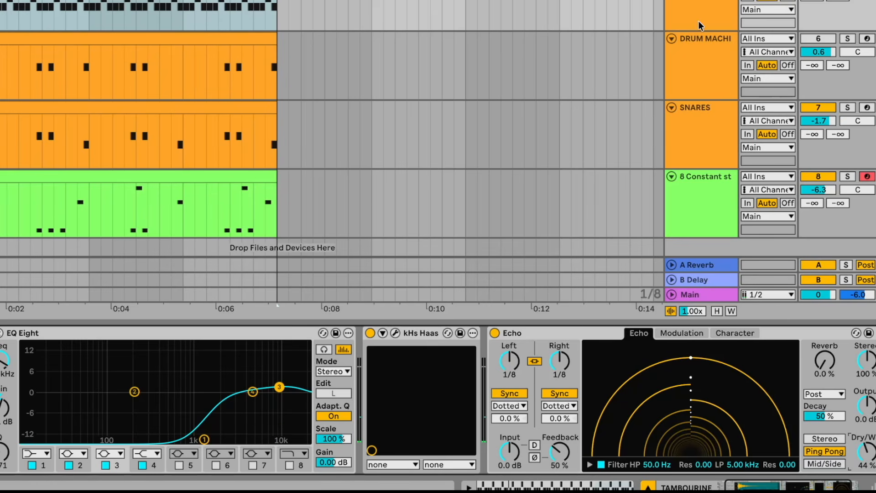
# Step: Bounce the TAMBOURINE track in place to audio
pyautogui.click(706, 8)
pyautogui.rightClick(711, 6)
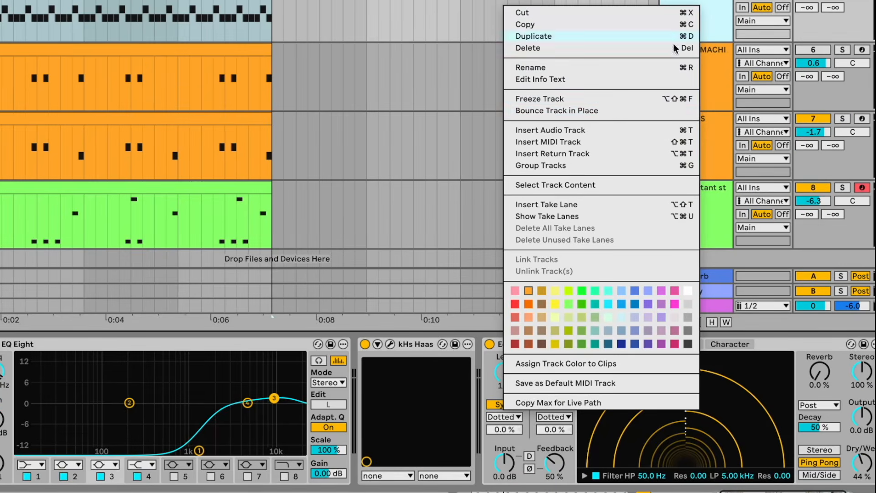
pyautogui.click(611, 114)
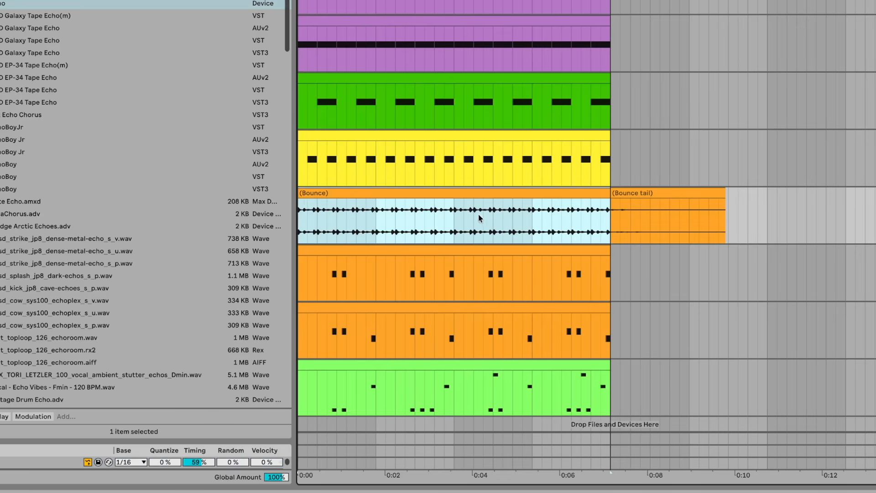
# Step: Split the bounced tambourine clip at bar 3
pyautogui.moveTo(451, 223); pyautogui.dragTo(618, 227)
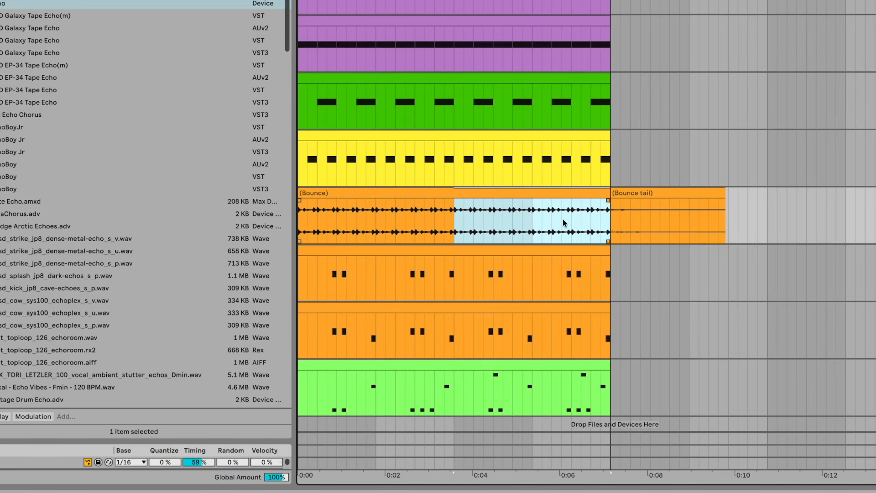
pyautogui.click(375, 193)
pyautogui.press('super+e')
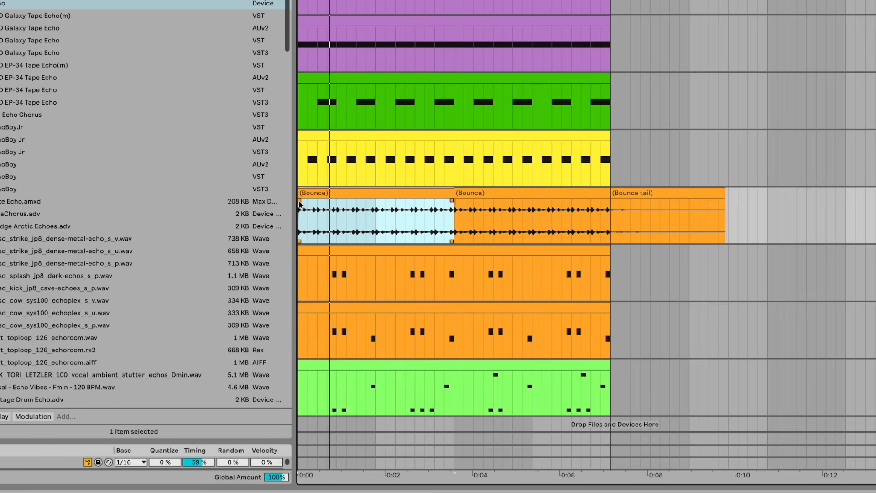
pyautogui.press('Tab')
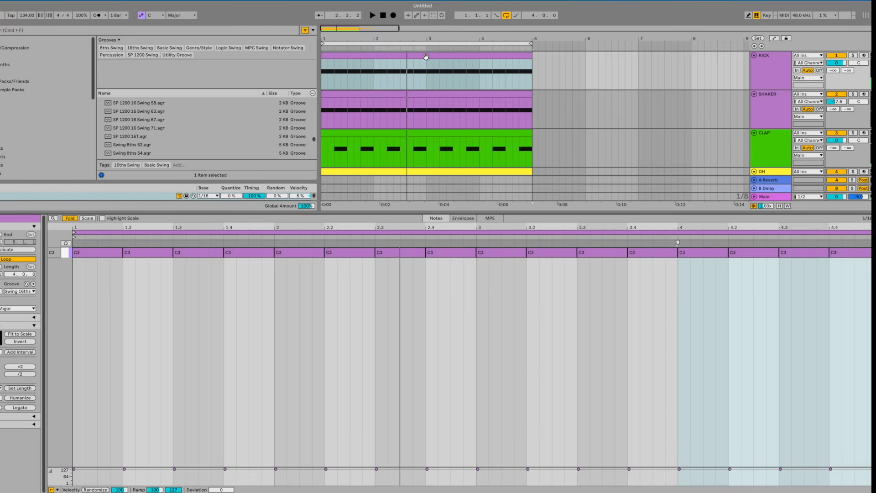
# Step: Shorten the kick note on beat 2.4, add a short kick note right before bar 3, and play the groove
pyautogui.click(434, 280)
pyautogui.click(458, 245)
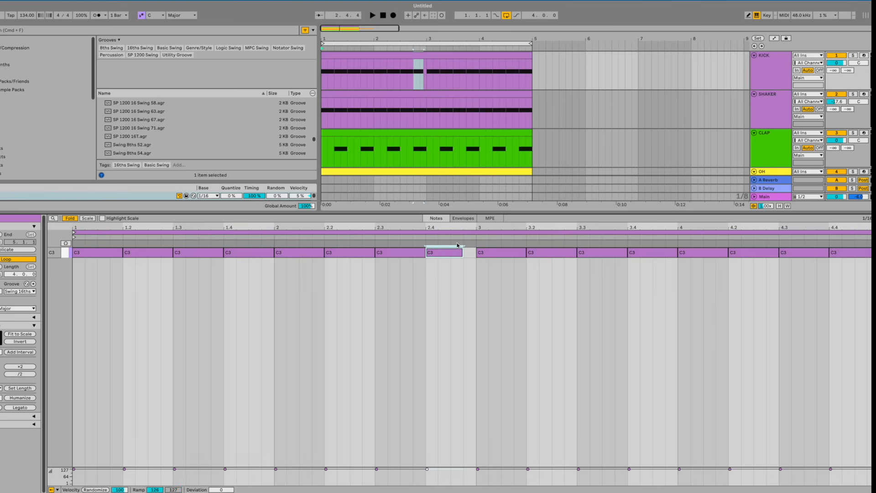
pyautogui.doubleClick(466, 255)
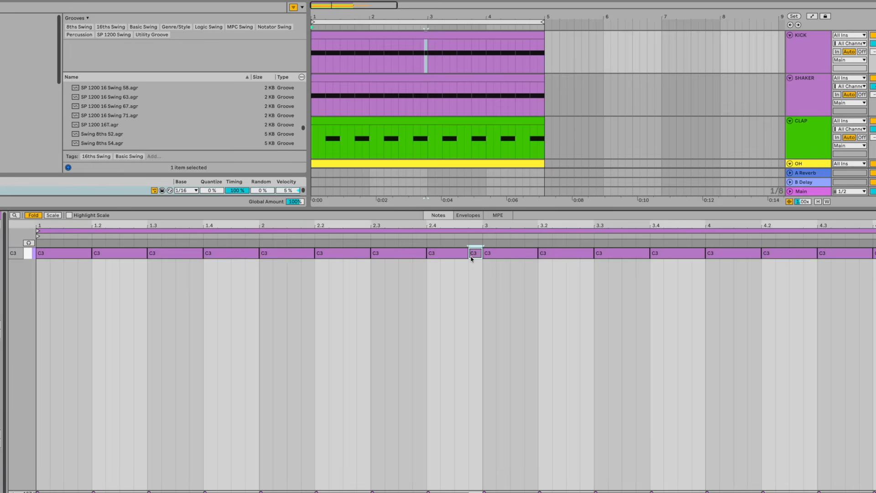
pyautogui.press('space')
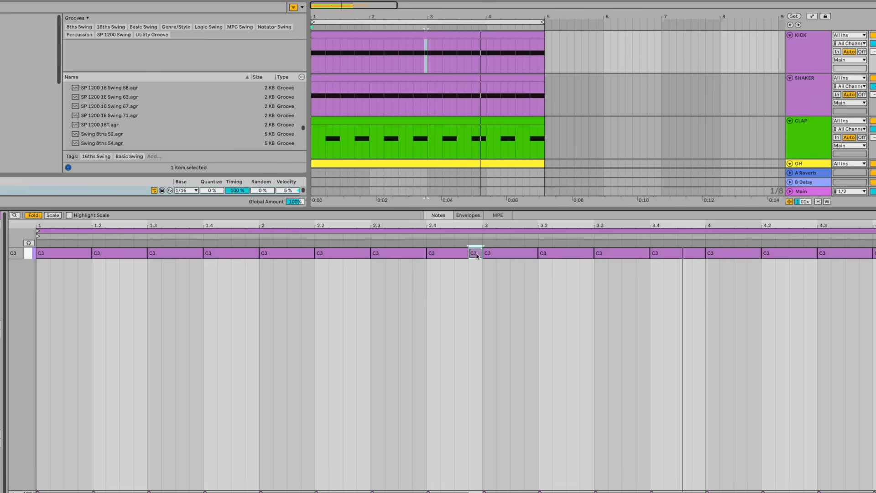
# Step: Start the extra kick note half a beat before bar 3 and lower its velocity to about 75
pyautogui.click(459, 257)
pyautogui.press('space')
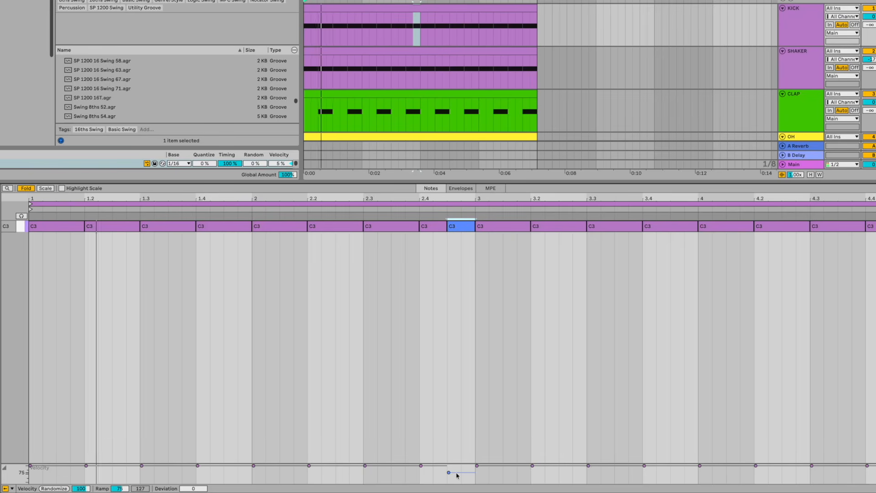
pyautogui.moveTo(456, 473); pyautogui.dragTo(457, 476)
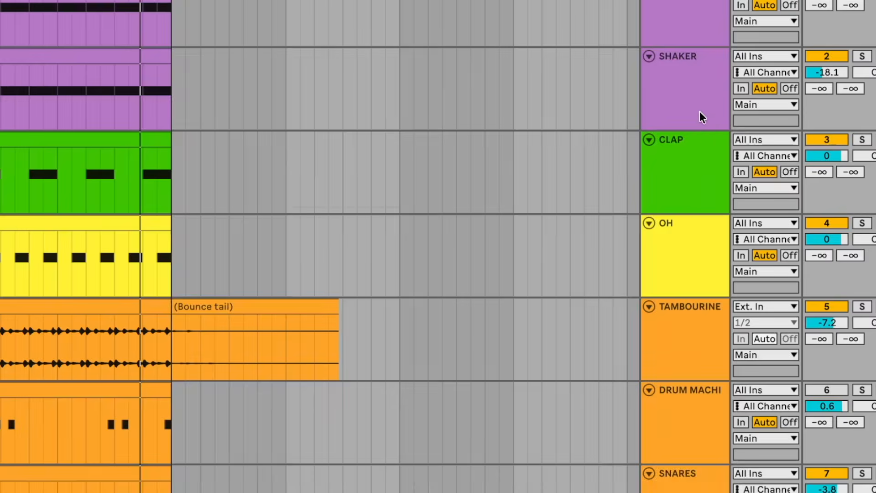
# Step: Group the SHAKER track and all drum tracks below it, and name the group DRUM BUS
pyautogui.keyDown('shift'); pyautogui.click(698, 111); pyautogui.keyUp('shift')
pyautogui.hotkey('ctrl', 'g')
pyautogui.write('DRUM BUS')
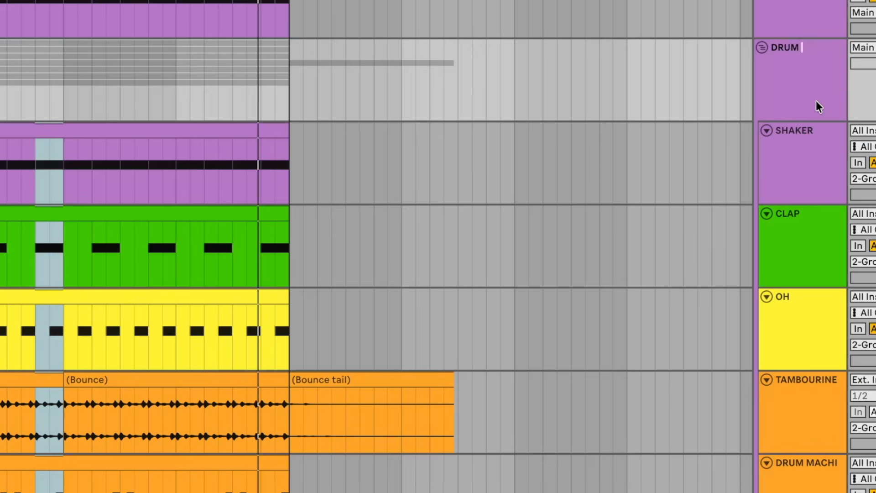
pyautogui.press('Return')
# Step: On the DRUM BUS, set Glue Compressor to attack 30, release .1, ratio 2 and threshold -7.25 dB
pyautogui.click(779, 68)
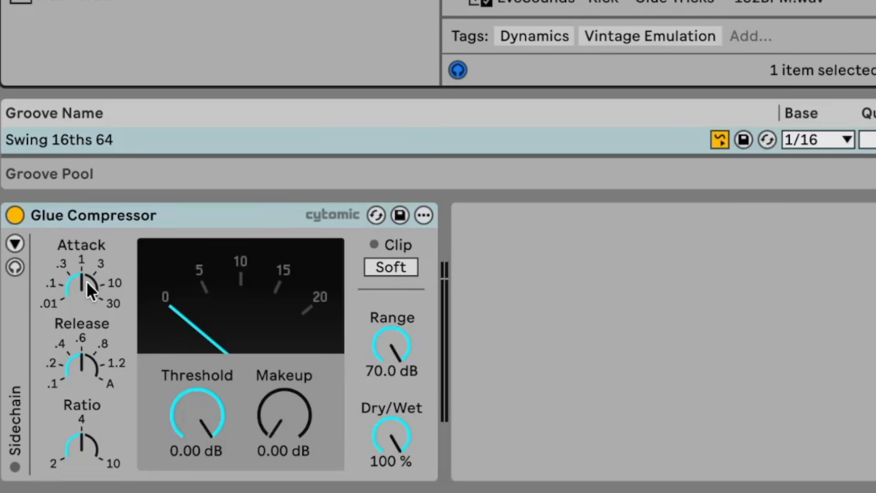
pyautogui.click(111, 302)
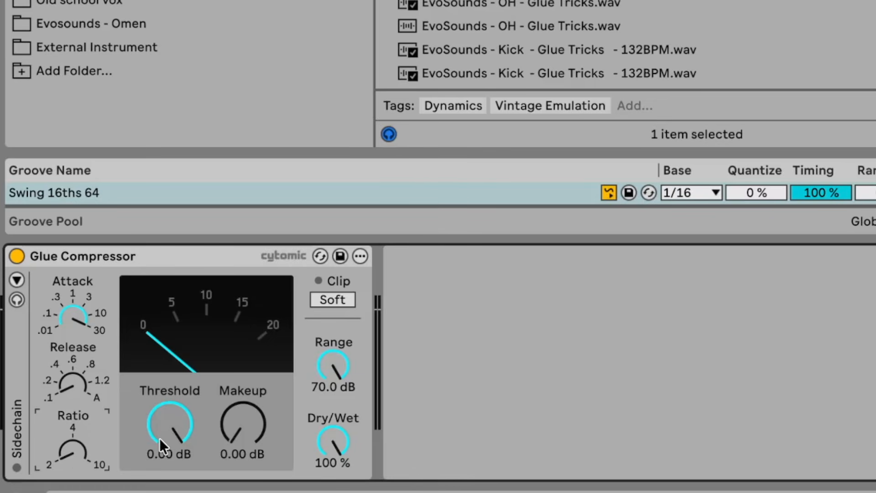
pyautogui.moveTo(160, 437); pyautogui.dragTo(159, 452)
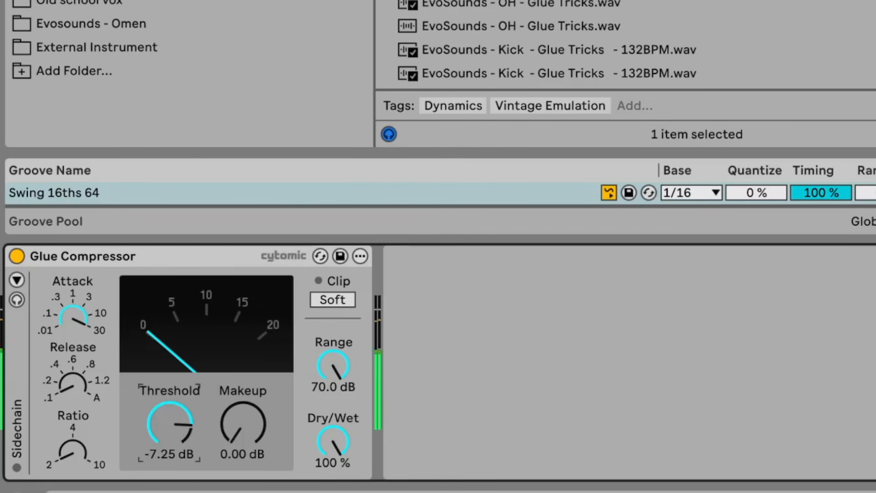
# Step: Search the browser for Saturator and add it after Glue Compressor on the DRUM BUS
pyautogui.press('super+f')
pyautogui.write('sat')
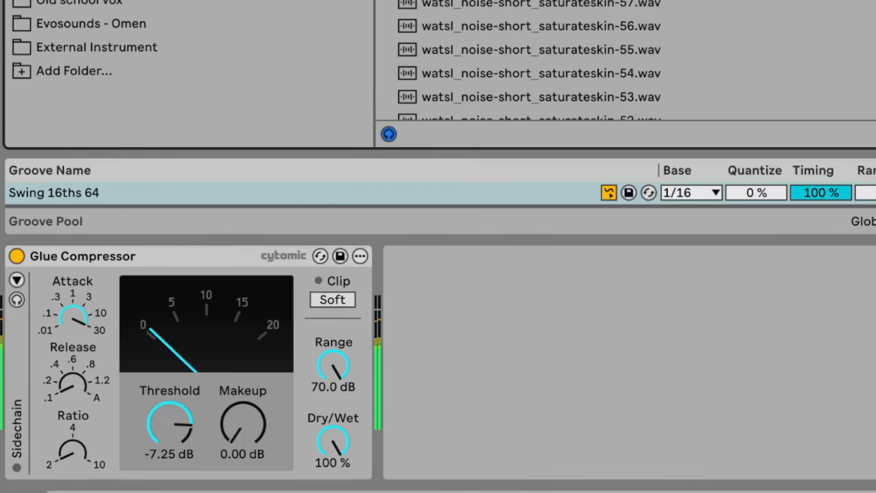
pyautogui.press('Return')
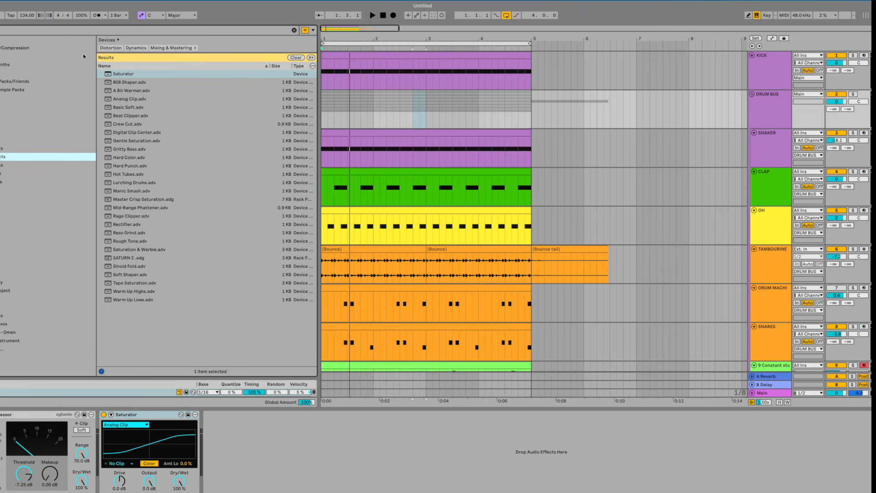
# Step: Add the Drum Kit Enhancer preset to the DRUM BUS, set its Dry/Wet to 29 %, and toggle the device to compare the sound
pyautogui.click(85, 32)
pyautogui.press('BackSpace')
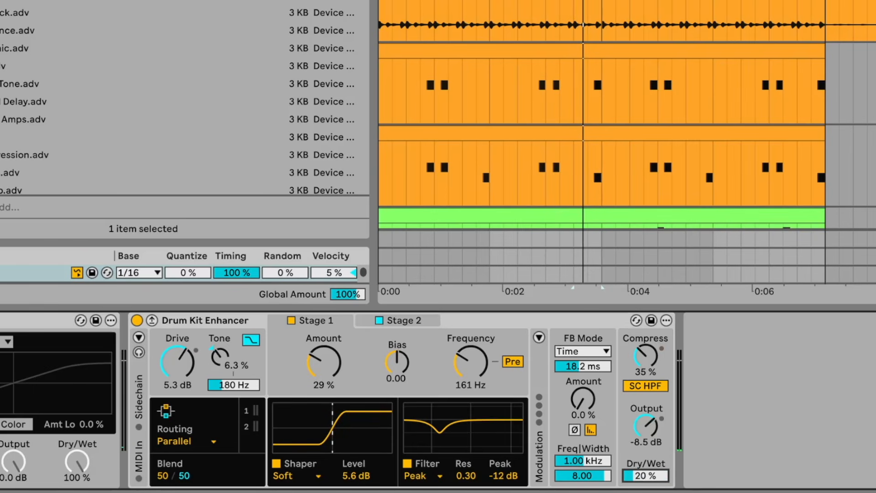
pyautogui.press('space')
pyautogui.moveTo(638, 477)
pyautogui.mouseDown()
pyautogui.moveTo(637, 490)
pyautogui.moveTo(637, 472)
pyautogui.mouseUp()
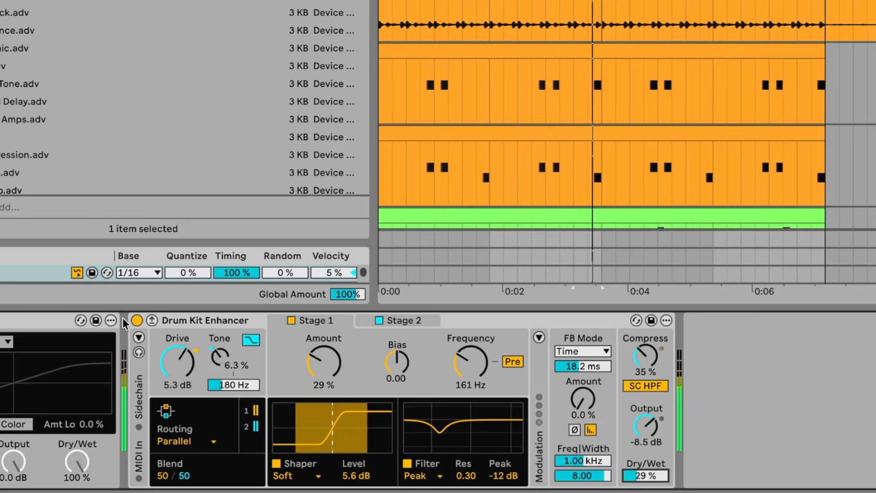
pyautogui.click(136, 320)
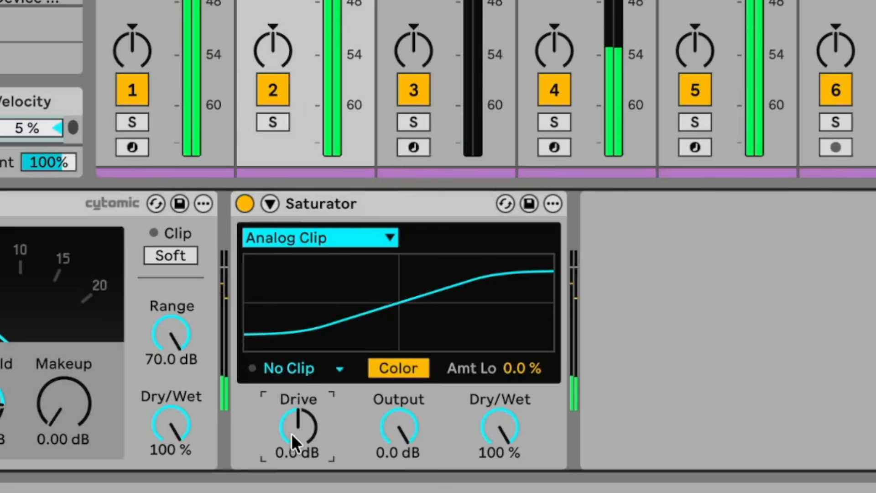
# Step: Set the Saturator's clip mode to Hard Clip and its Drive to 7.2 dB
pyautogui.click(284, 368)
pyautogui.click(287, 431)
pyautogui.scroll(10, 295, 428)
pyautogui.scroll(10, 294, 428)
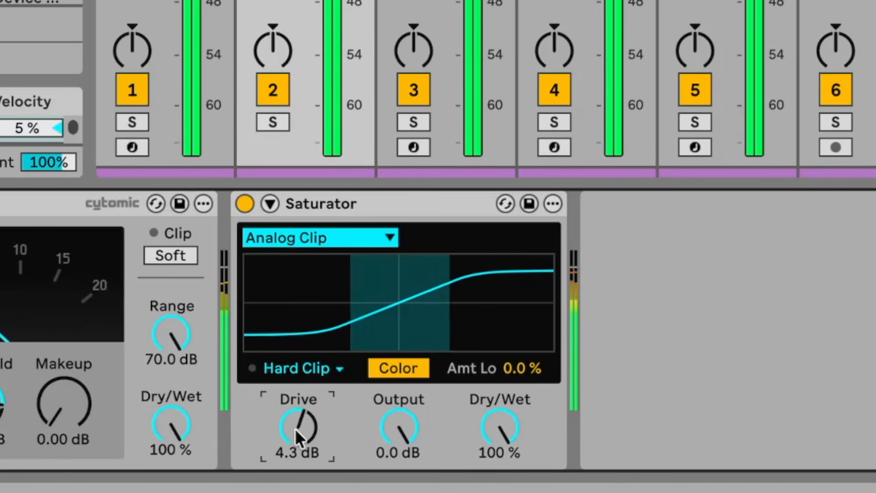
pyautogui.scroll(-2, 316, 426)
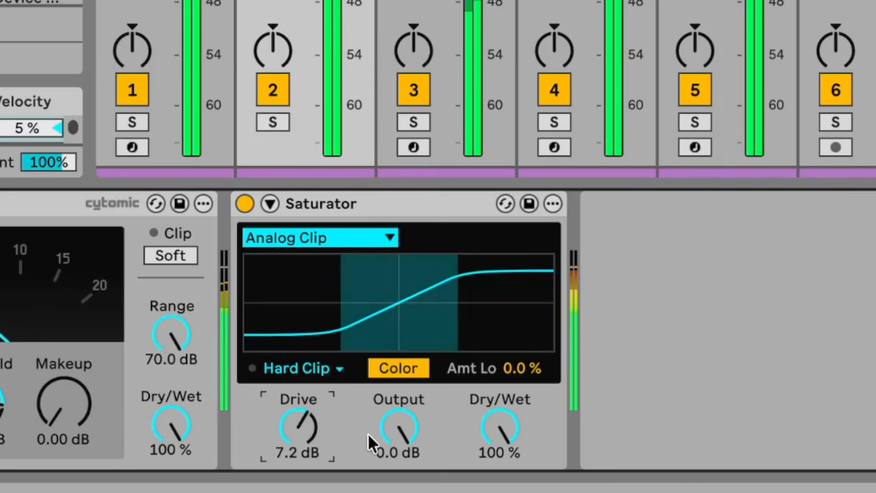
# Step: Lower the Saturator's Output to -5.4 dB and stop playback
pyautogui.scroll(-7, 377, 437)
pyautogui.scroll(-2, 380, 436)
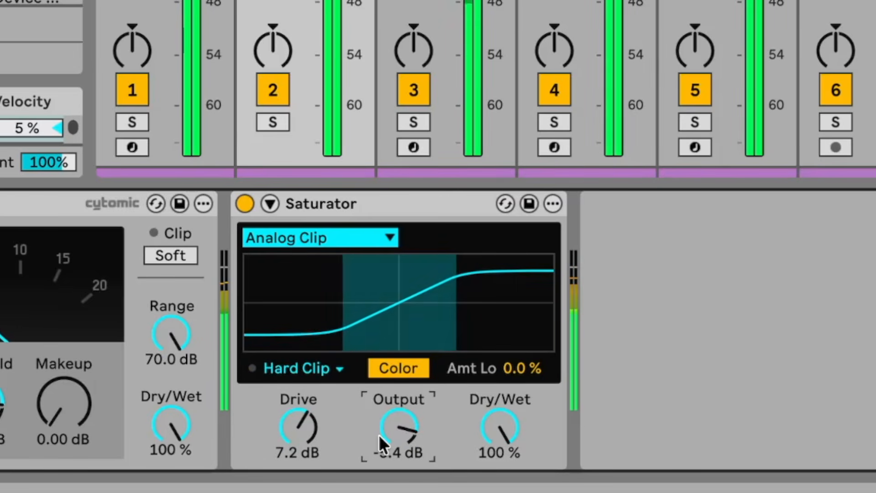
pyautogui.scroll(-5, 380, 436)
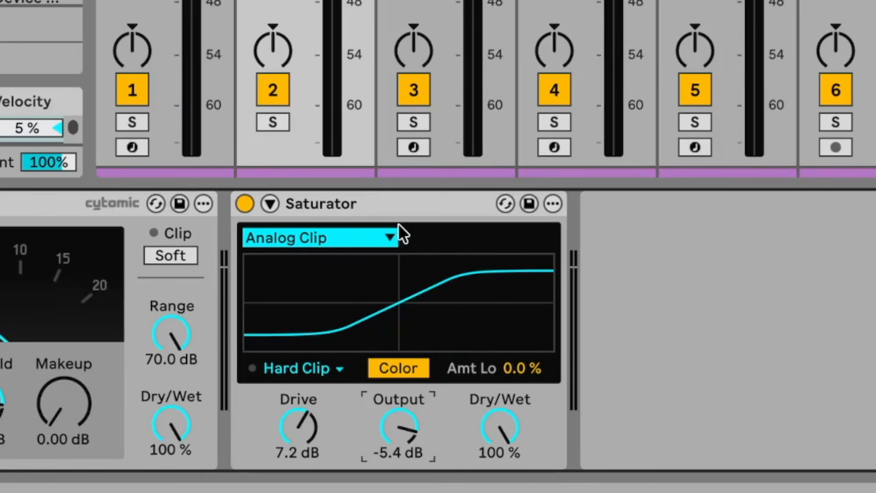
pyautogui.press('space')
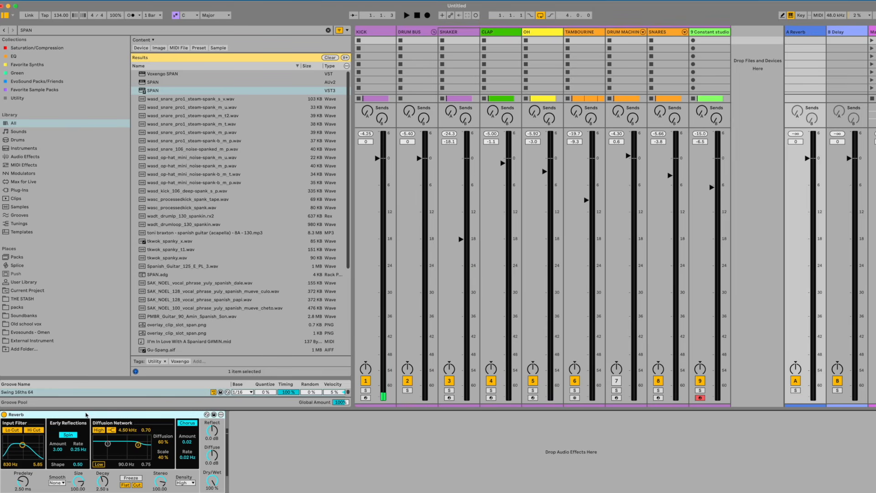
# Step: Delete the Reverb on return A, search for ROOM REVERB, load a replacement Reverb from the audio effects, and adjust its decay time
pyautogui.press('Delete')
pyautogui.press('super+f')
pyautogui.write('ROOM REVERB')
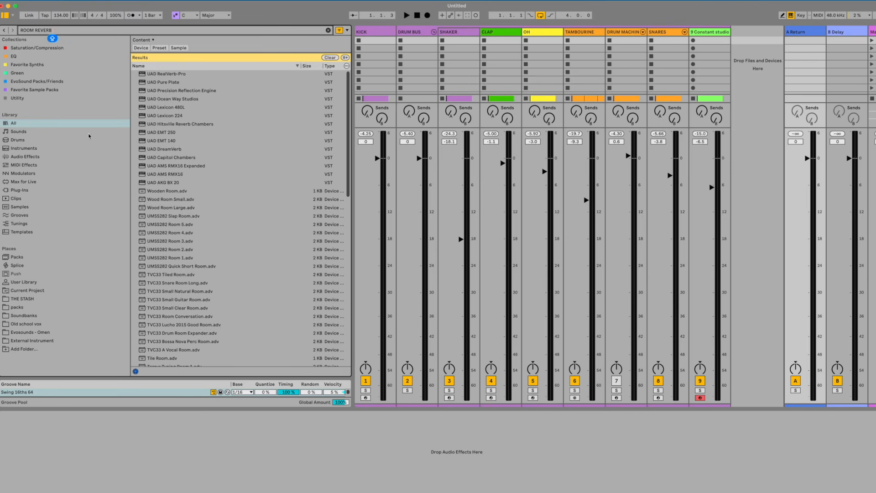
pyautogui.click(44, 157)
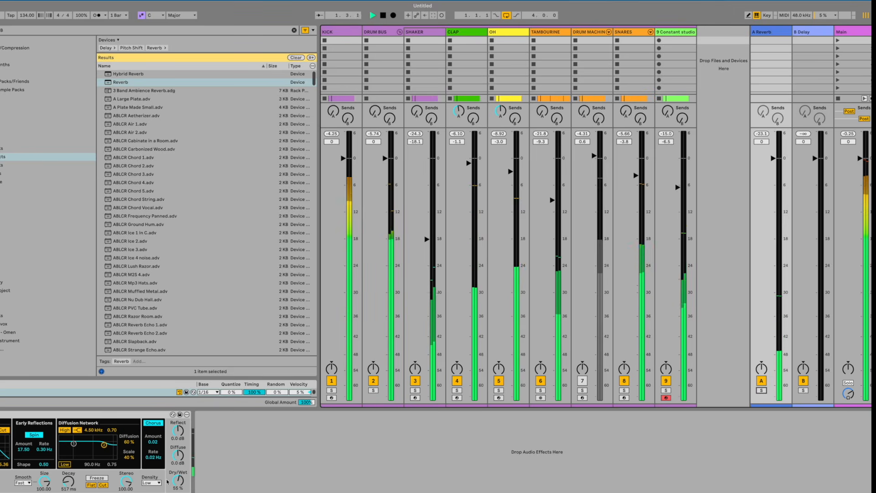
pyautogui.moveTo(68, 481); pyautogui.dragTo(69, 474)
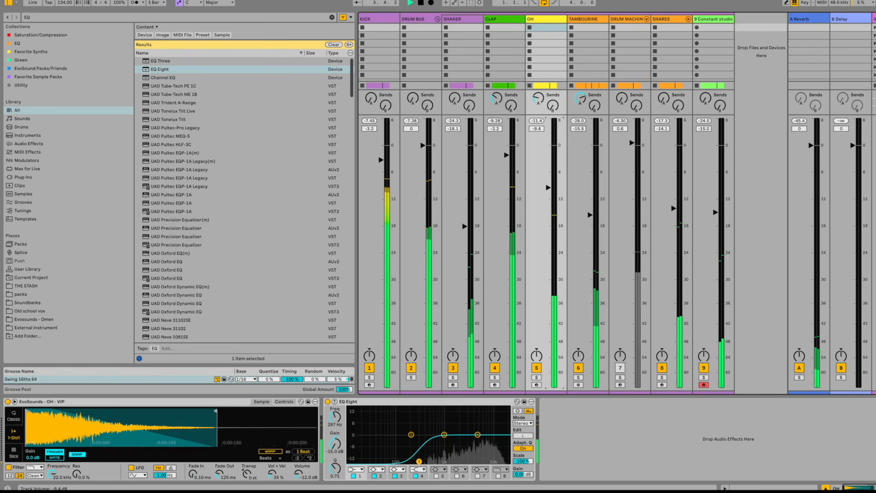
# Step: Move the sample end later in the OH track's Simpler
pyautogui.moveTo(214, 411); pyautogui.dragTo(256, 410)
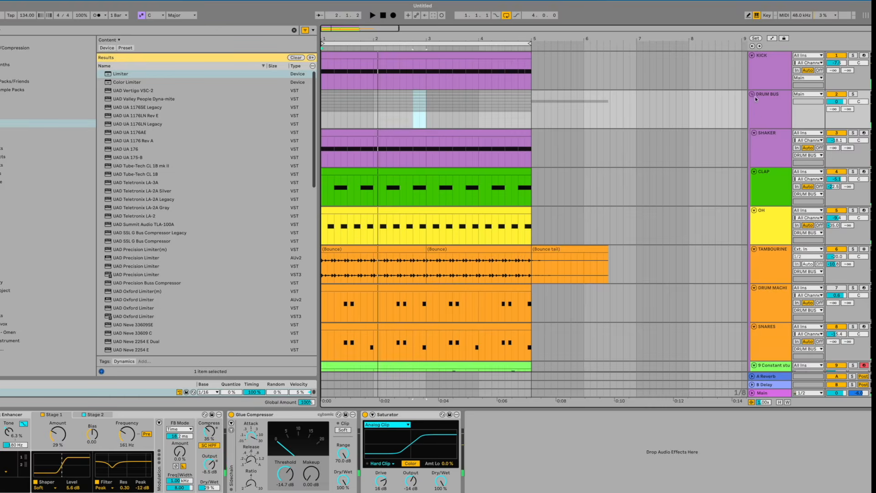
# Step: Fold the DRUM BUS group and try inserting a new MIDI track below it
pyautogui.click(753, 95)
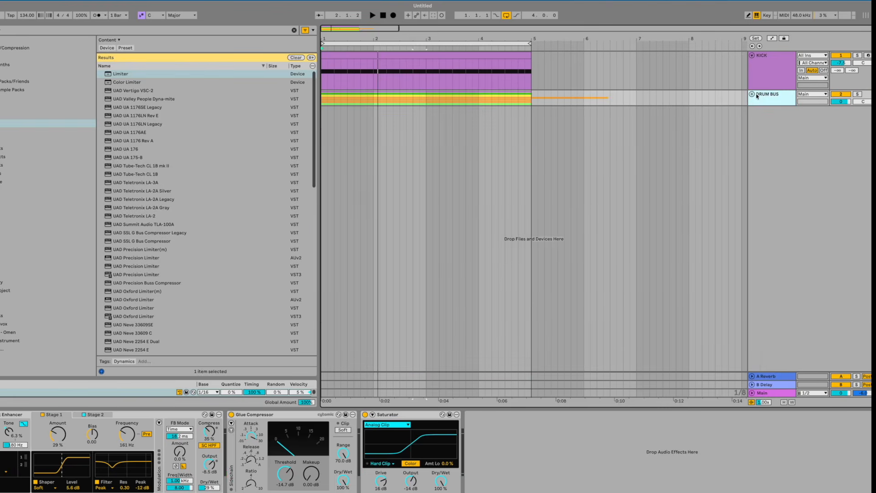
pyautogui.press('super+shift+t')
pyautogui.press('BackSpace')
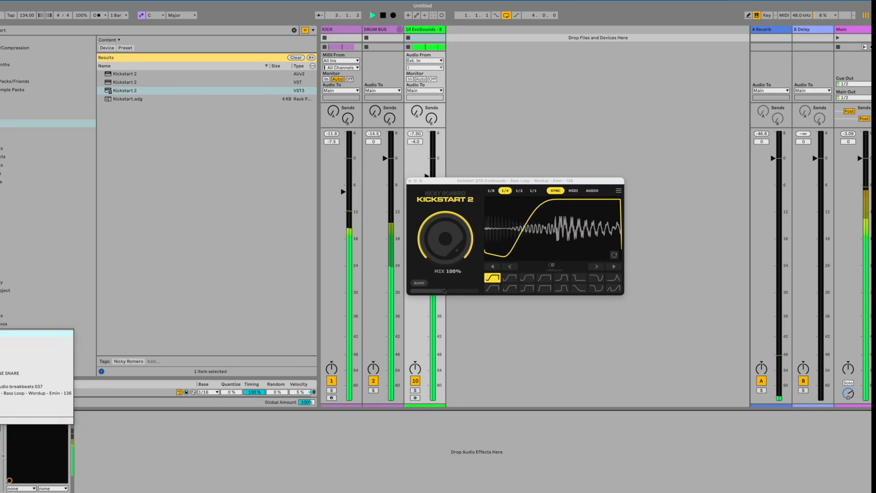
# Step: Choose the sidechain source for Kickstart 2 on the bass loop track and shift its ducking curve's rise slightly later
pyautogui.click(43, 315)
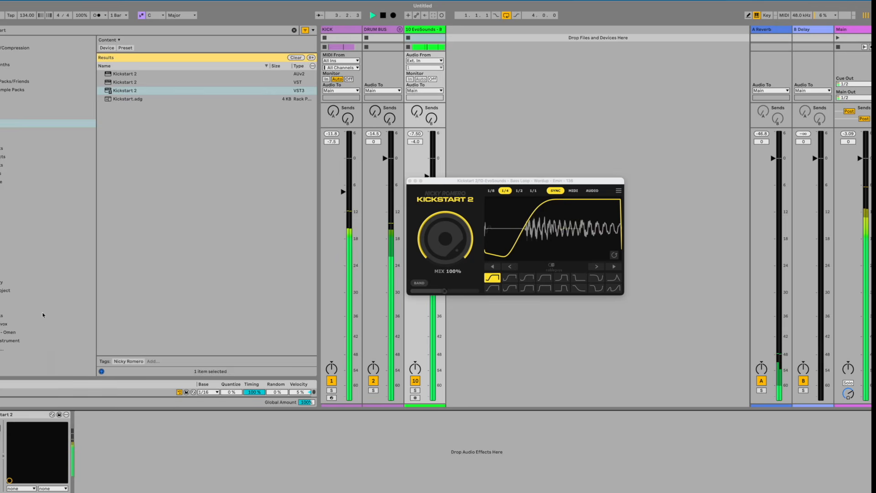
pyautogui.moveTo(528, 236); pyautogui.dragTo(539, 235)
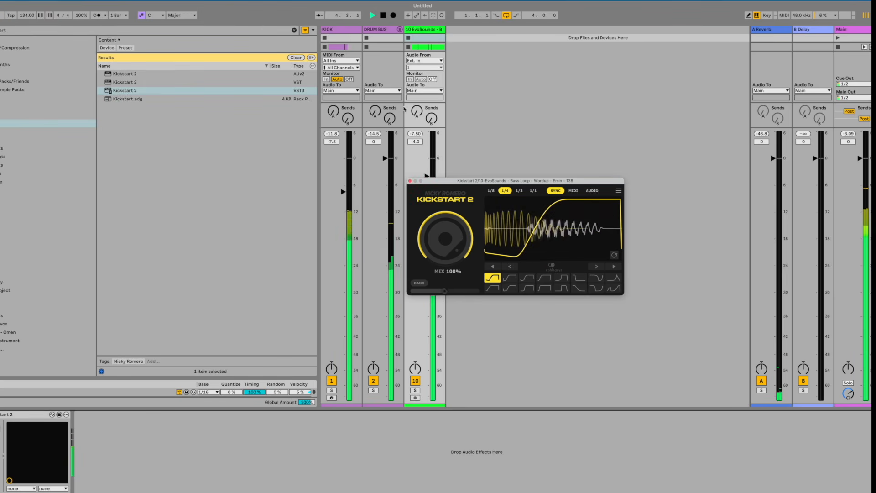
# Step: Switch the KICK track's Simpler to 1-Shot, move its sample end earlier to shorten the tail, and set Fade Out to 104 ms
pyautogui.click(347, 30)
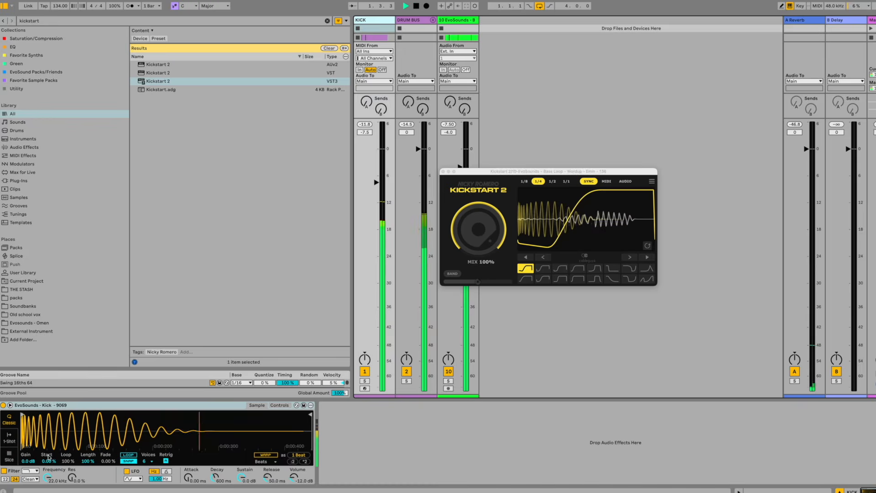
pyautogui.click(14, 439)
pyautogui.moveTo(309, 414); pyautogui.dragTo(166, 414)
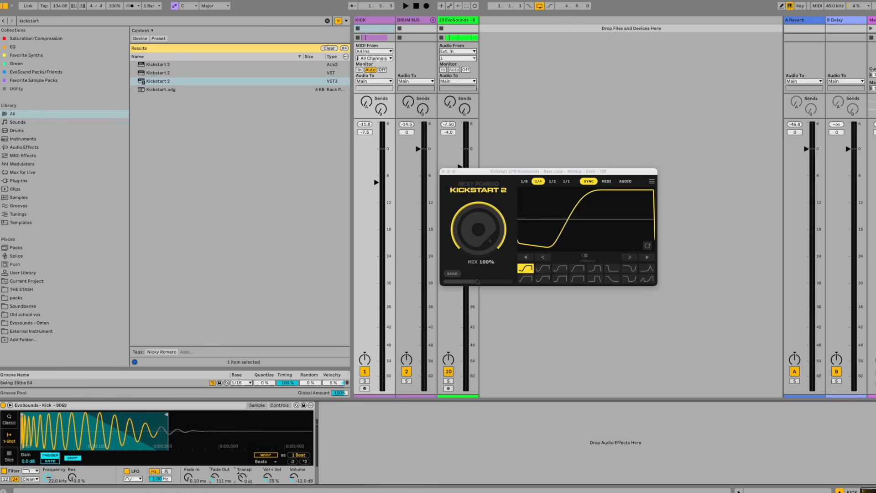
pyautogui.press('space')
pyautogui.moveTo(166, 414); pyautogui.dragTo(139, 414)
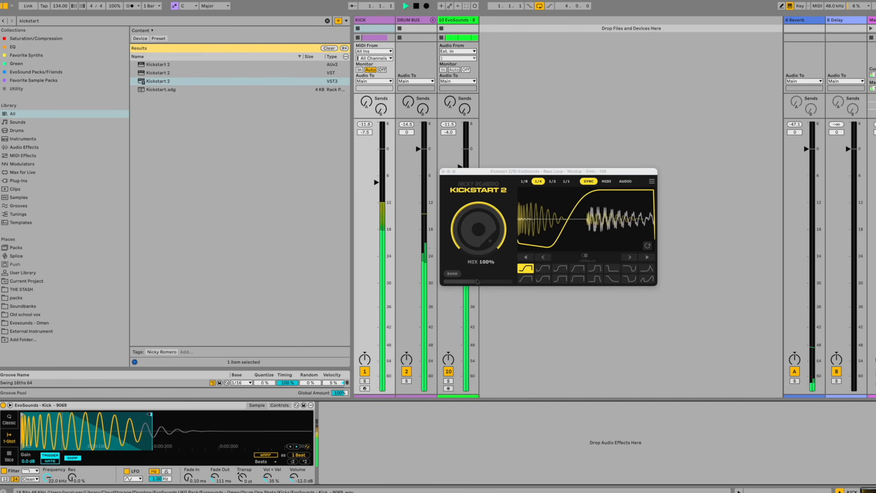
pyautogui.moveTo(215, 477); pyautogui.dragTo(215, 471)
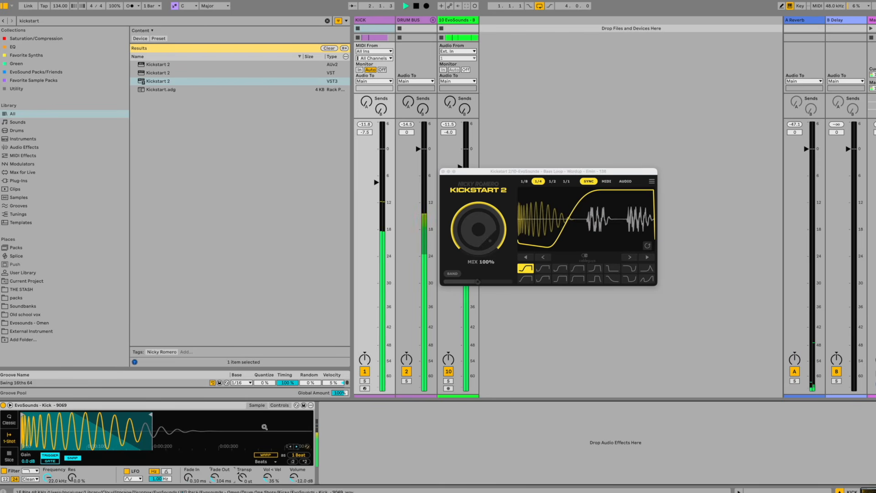
pyautogui.click(543, 278)
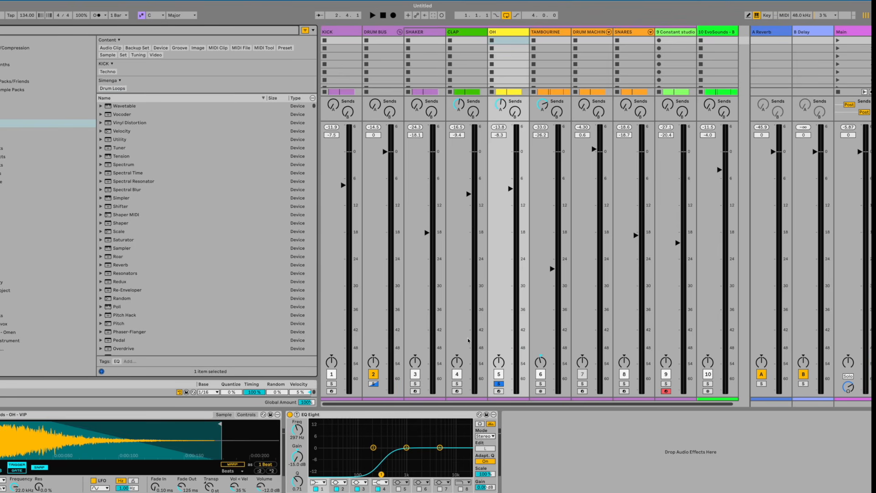
# Step: Add an Align Delay after EQ Eight on the OH track, delay the right channel by 7.60 ms, and compare it bypassed and active
pyautogui.write('align')
pyautogui.press('Down')
pyautogui.press('Return')
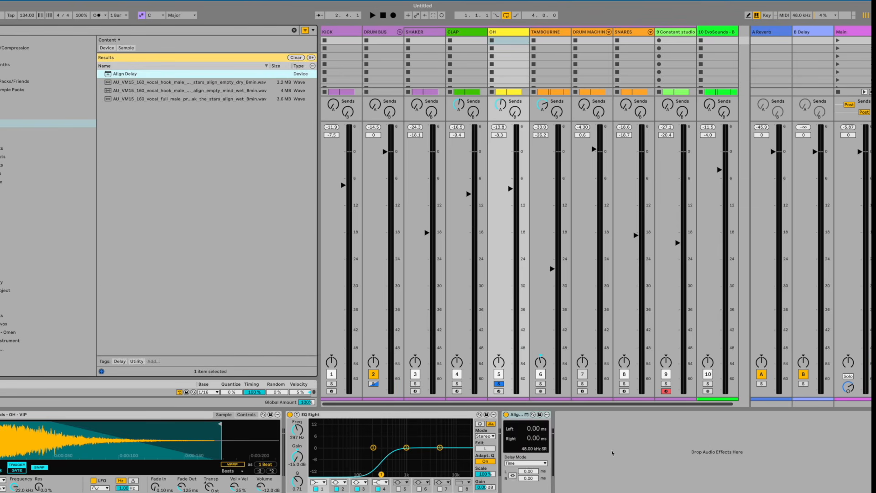
pyautogui.moveTo(496, 456); pyautogui.dragTo(496, 449)
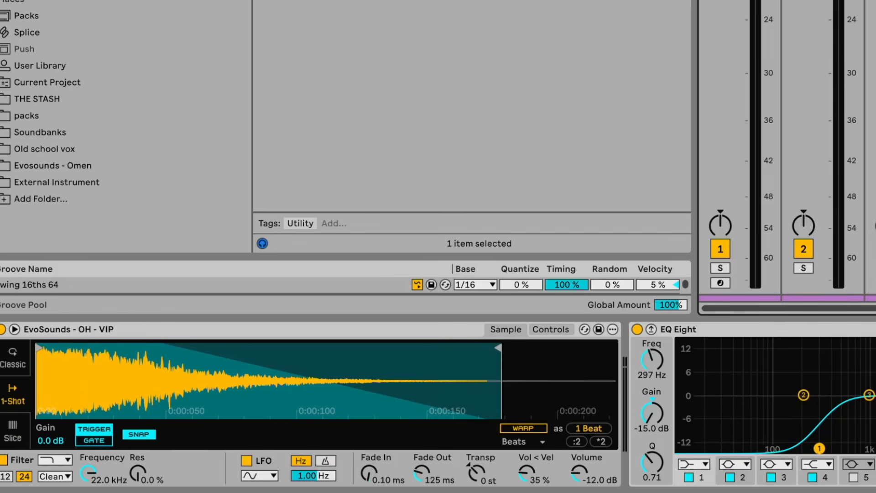
pyautogui.press('space')
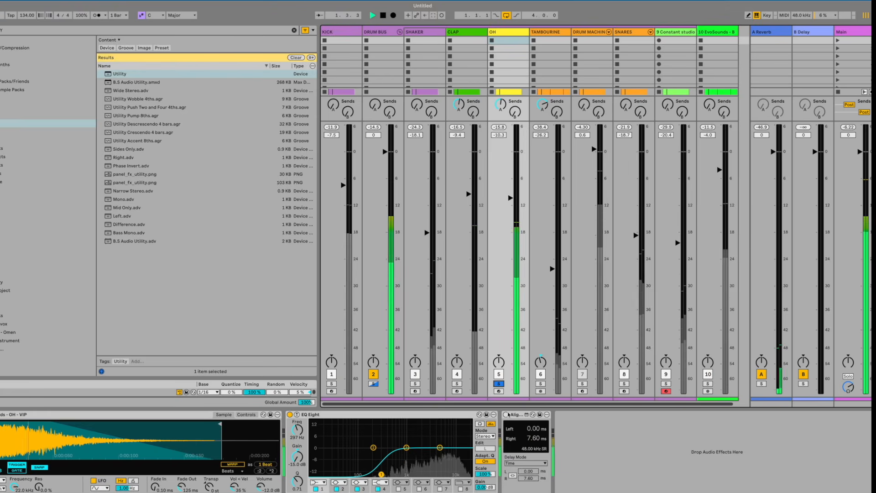
pyautogui.click(506, 414)
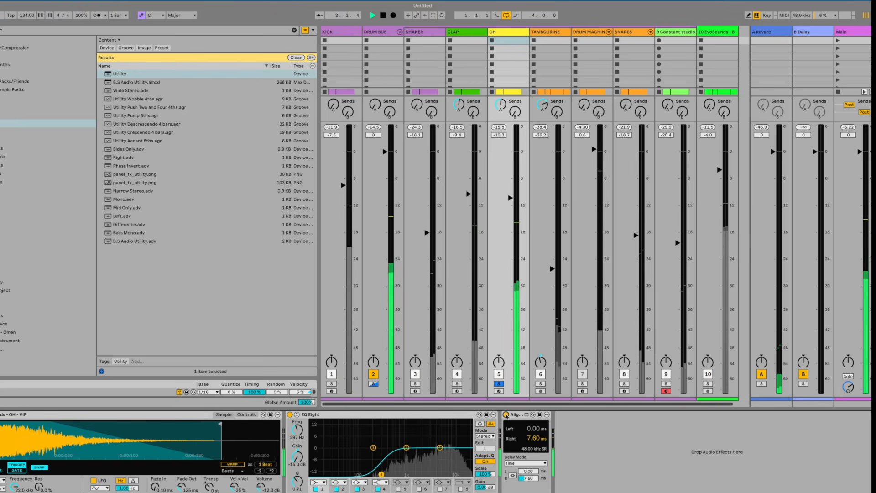
pyautogui.press('space')
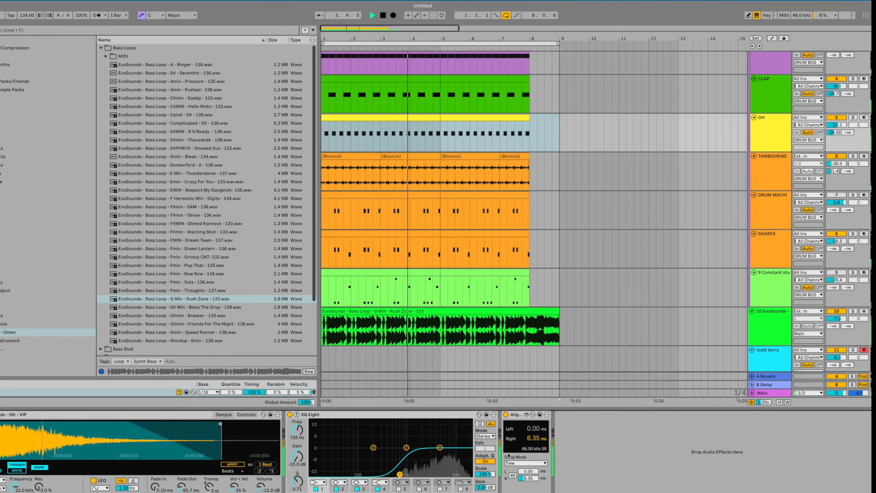
# Step: Look over the lower tracks of the arrangement during playback and select the ninth track
pyautogui.scroll(-3, 471, 365)
pyautogui.scroll(2, 467, 321)
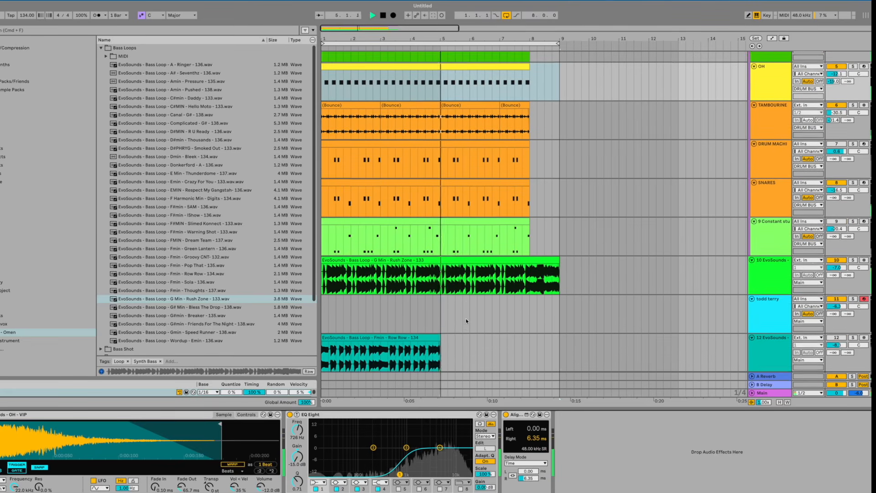
pyautogui.click(774, 225)
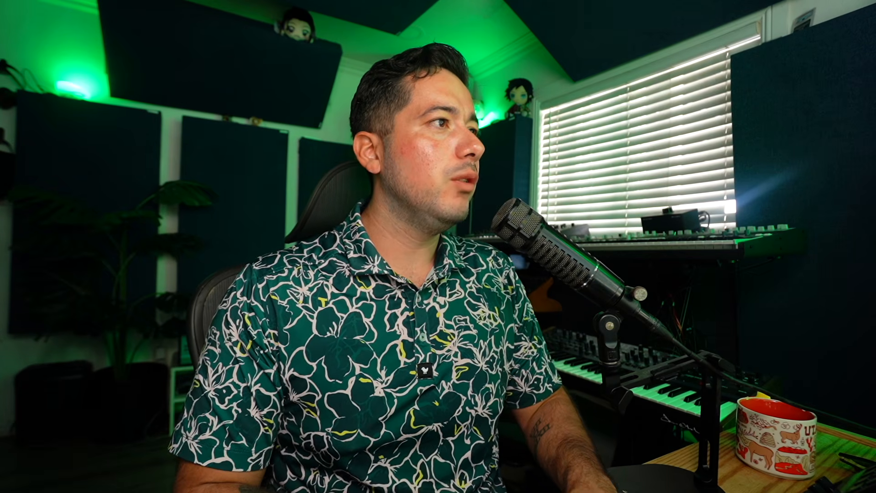
# Step: Search the Evosounds - Omen folder and pick a sample from the Rims folder within Drum One Shots
pyautogui.click(3, 333)
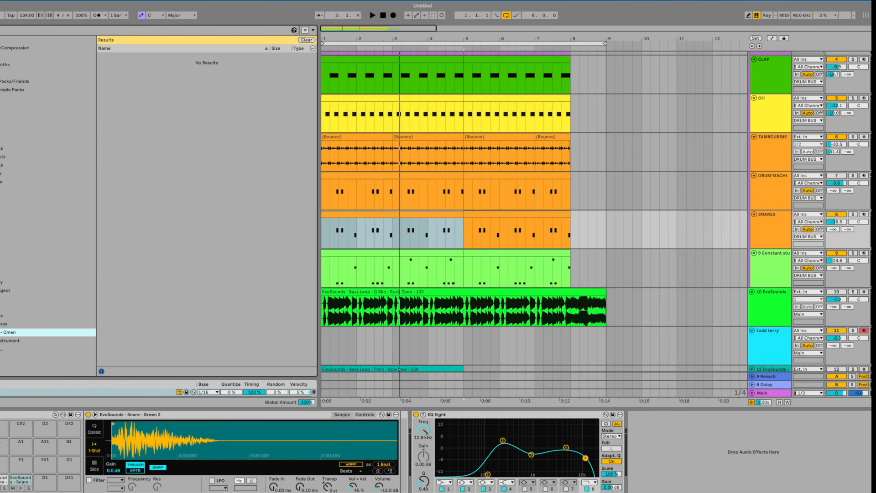
pyautogui.click(294, 30)
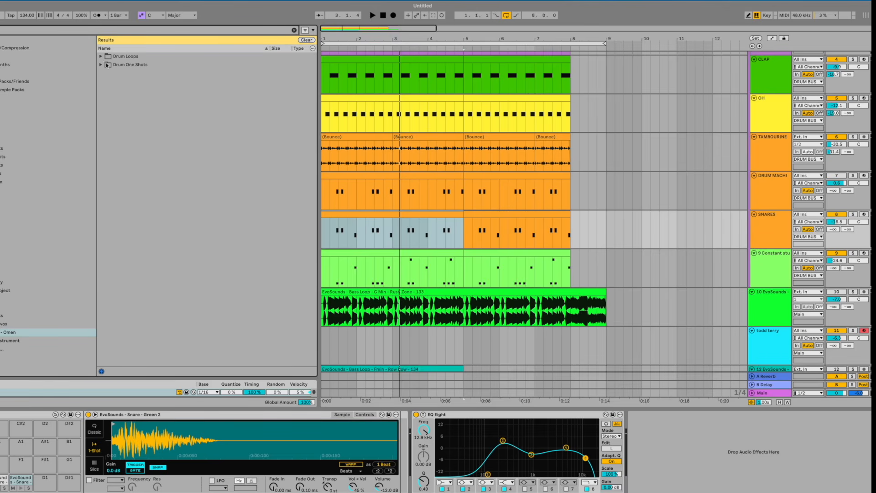
pyautogui.click(106, 64)
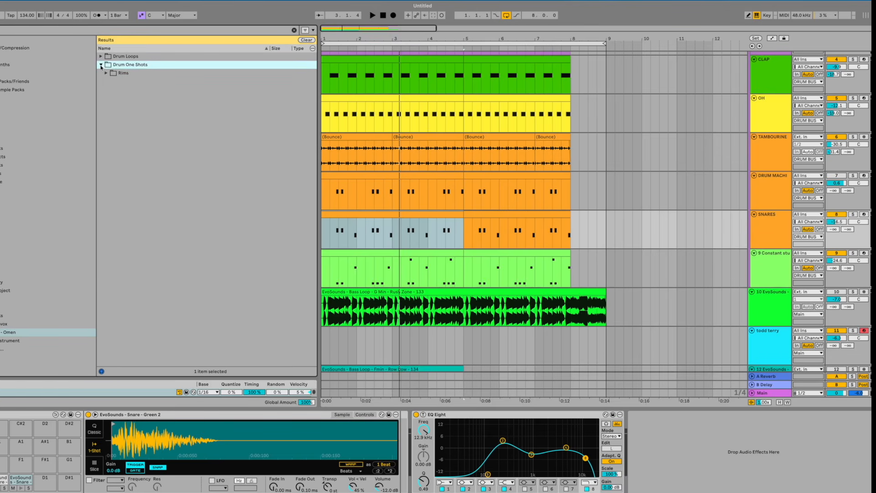
pyautogui.click(108, 73)
pyautogui.click(167, 116)
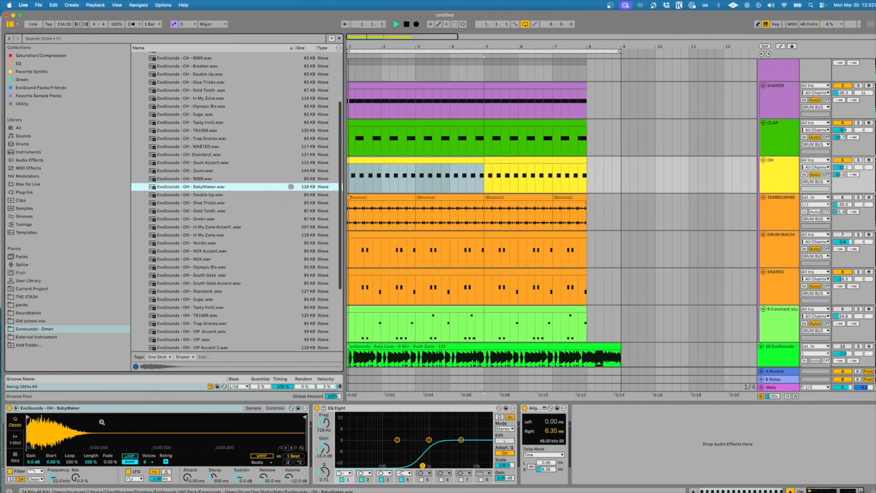
# Step: Compare the OH track with and without Align Delay, and switch its BabyMaker Simpler to 1-Shot mode
pyautogui.click(524, 408)
pyautogui.click(533, 409)
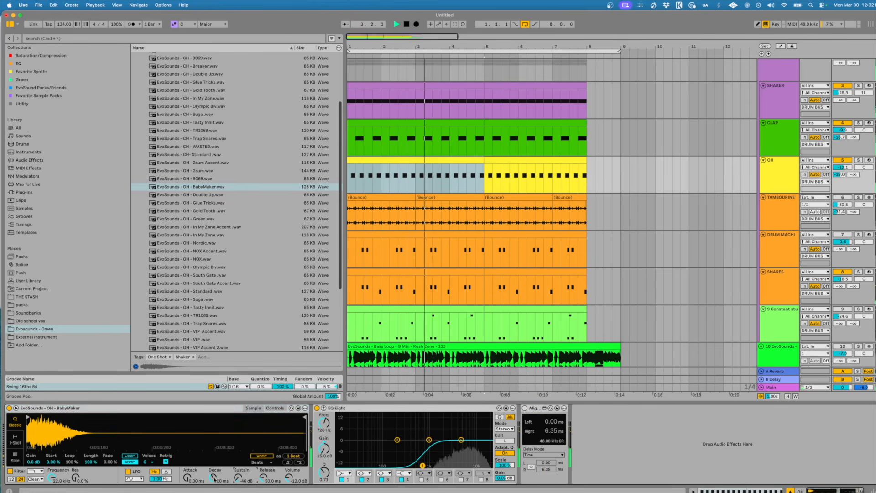
pyautogui.click(21, 439)
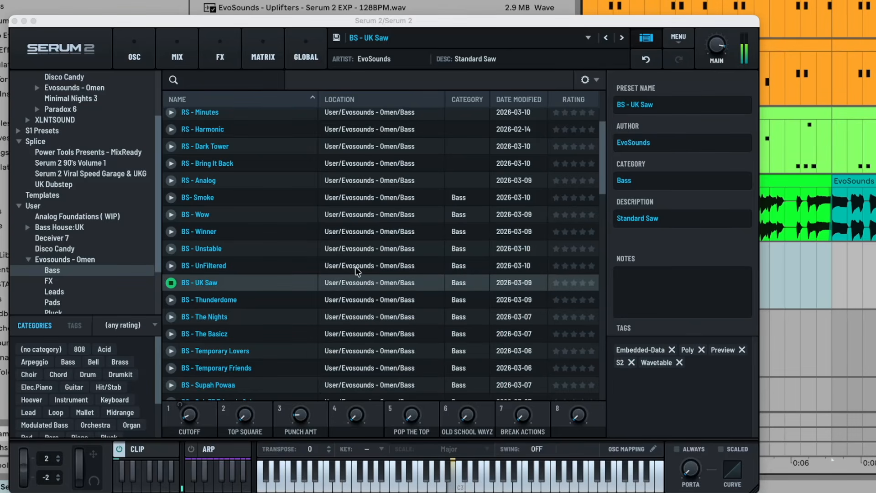
# Step: Browse the Evosounds - Omen bass presets in Serum 2 and open the oscillator page
pyautogui.scroll(-3, 355, 271)
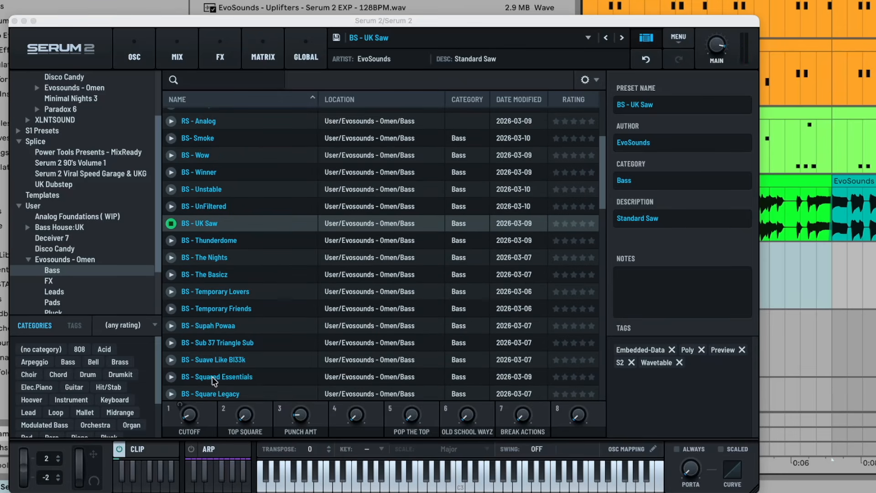
pyautogui.click(191, 414)
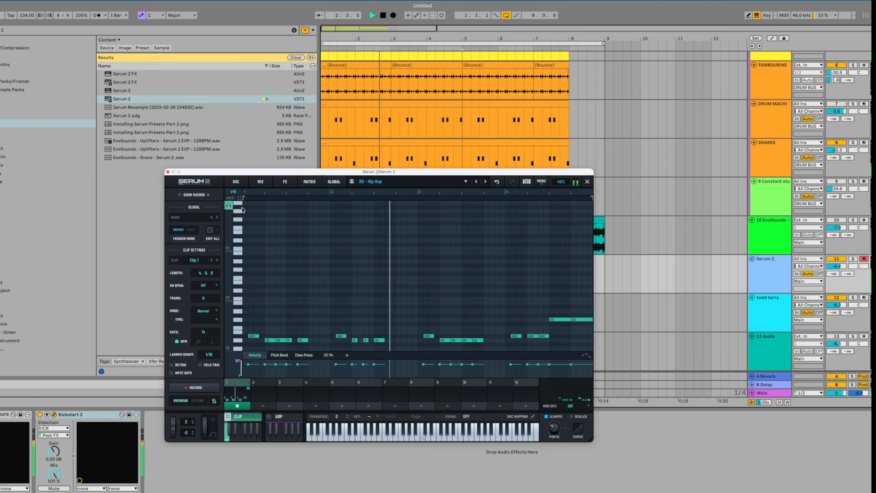
pyautogui.click(237, 182)
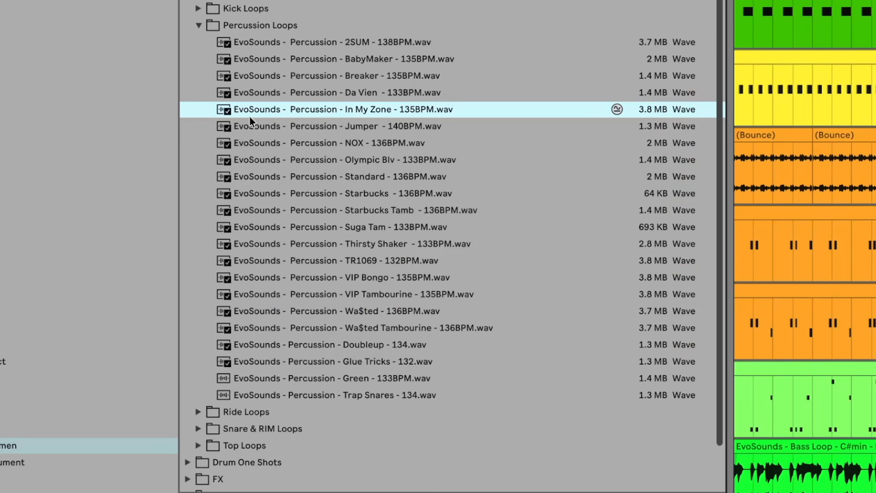
# Step: Audition the loops that follow In My Zone in the Percussion Loops folder
pyautogui.press('Down')
pyautogui.press('Down')
pyautogui.press('Down')
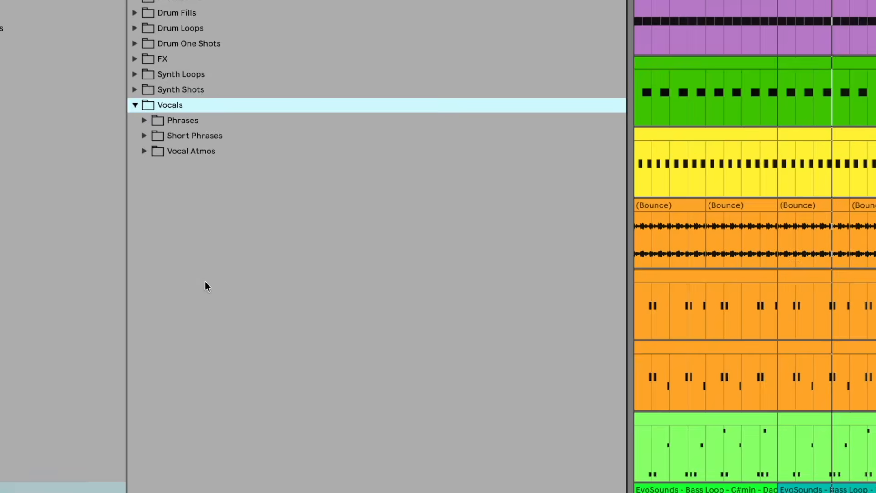
# Step: Open the Phrases folder within Vocals and step through its samples
pyautogui.click(162, 120)
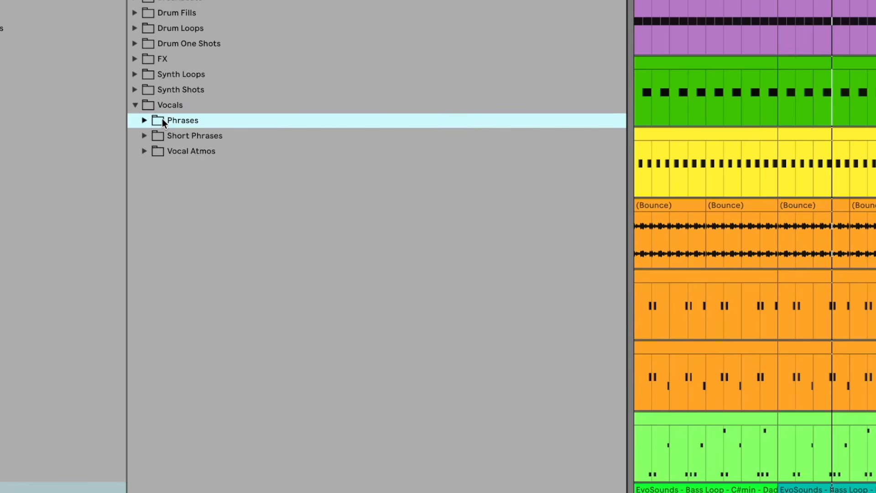
pyautogui.press('Right')
pyautogui.press('Down')
pyautogui.press('Down')
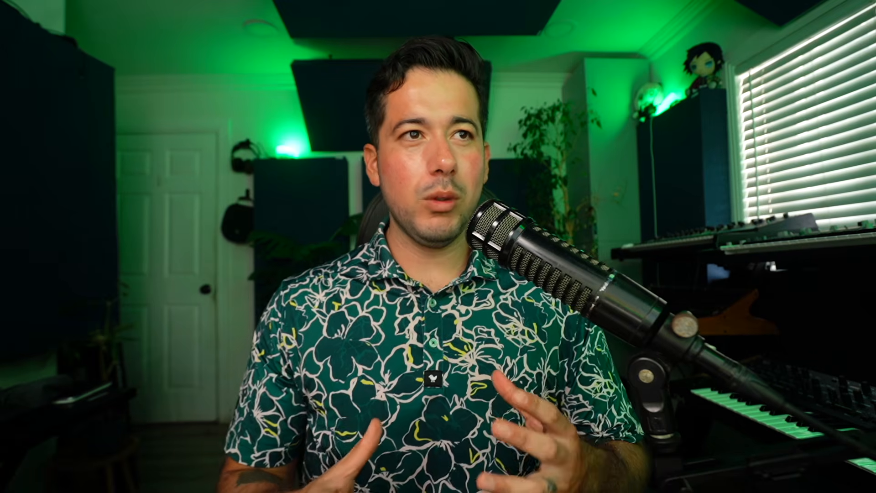